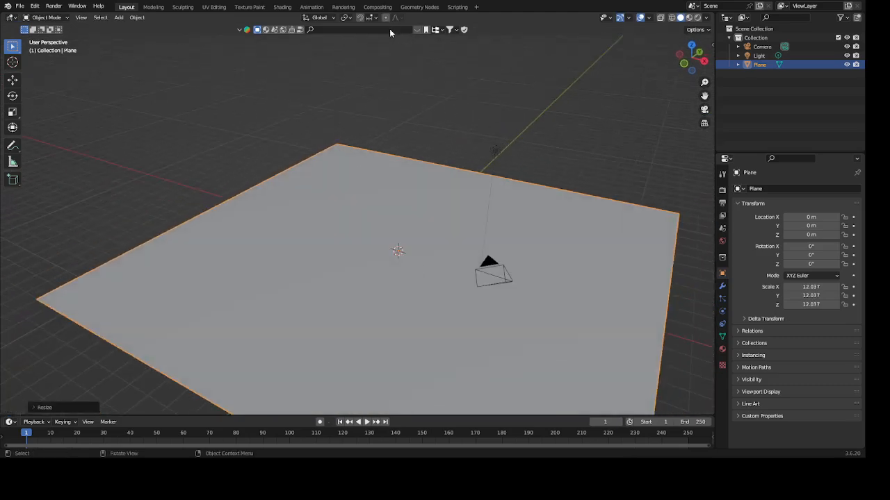
- Search the online asset library for "grass"
click(391, 30)
text(grass)
key(Return)
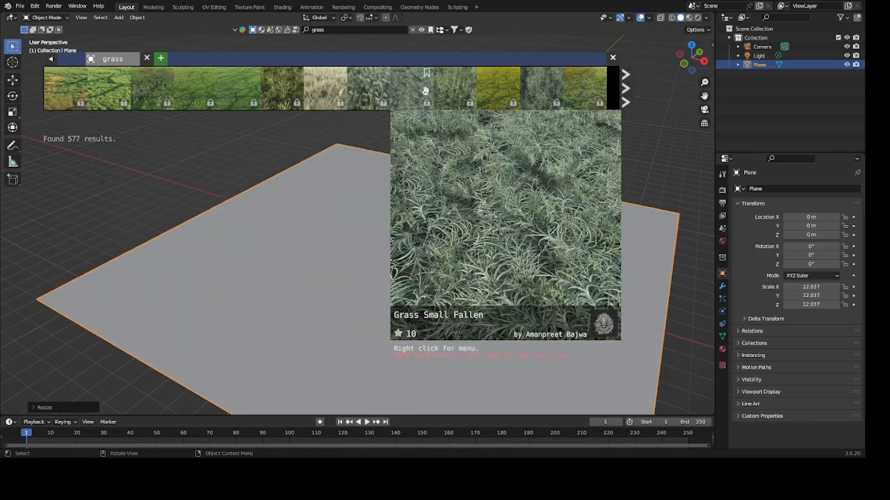
- Find the Wild Grass Animated asset further along in the grass results and add it at the plane's center
click(629, 82)
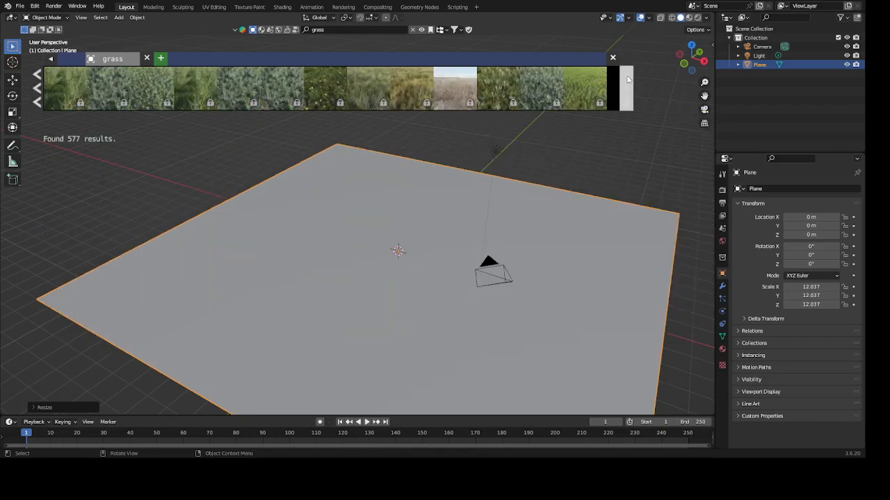
click(628, 79)
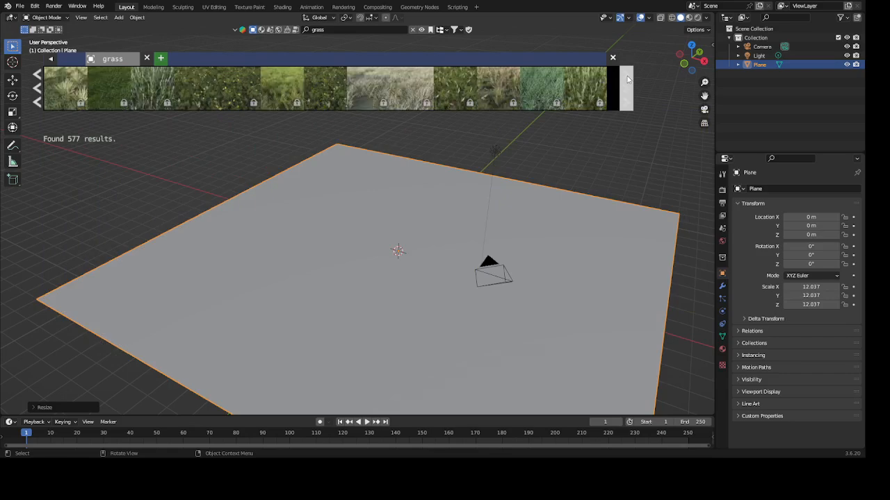
click(628, 80)
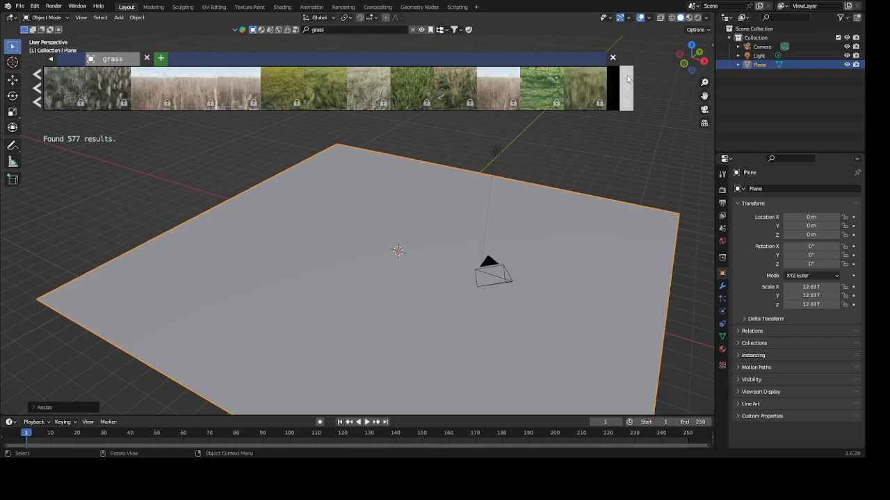
click(627, 80)
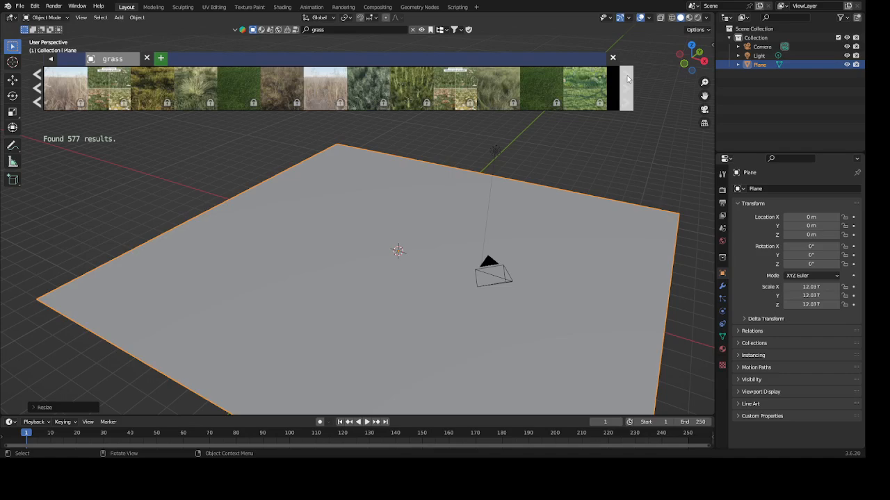
click(628, 80)
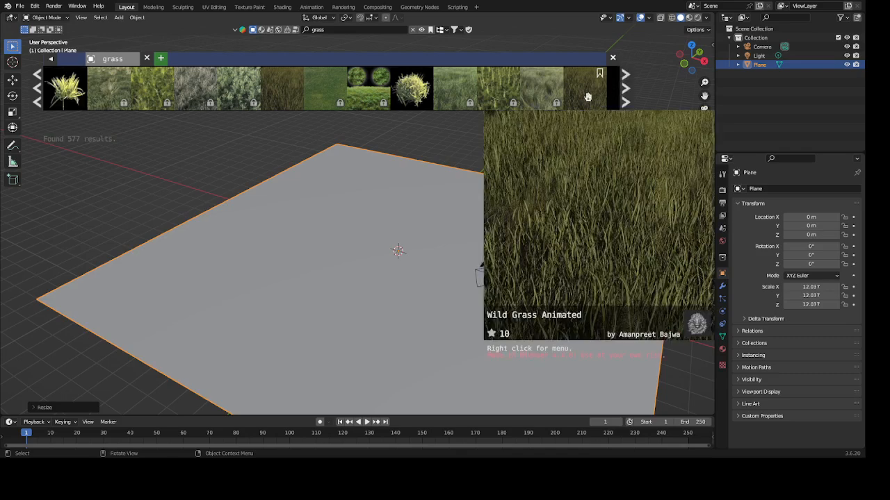
click(587, 97)
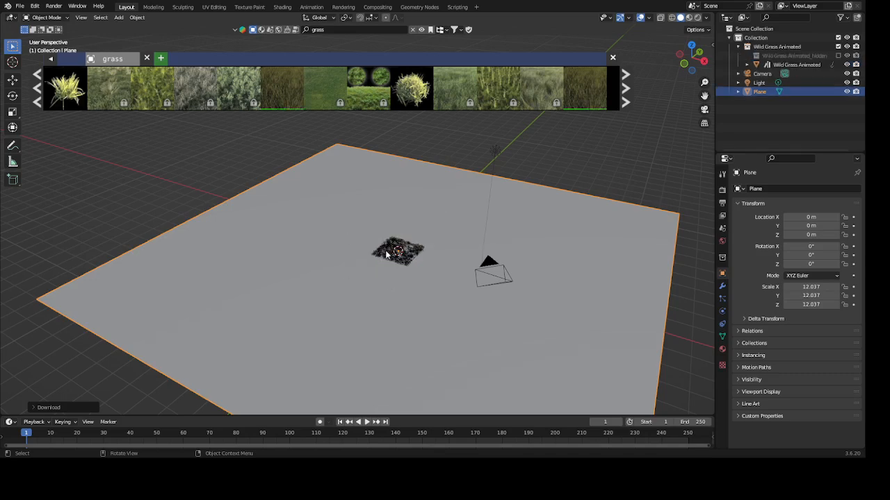
- Select the Wild Grass Animated object with its hierarchy and scale it up uniformly to about 2.04
scroll(386, 255, up, 5)
middle_drag(468, 329, 446, 231)
scroll(408, 346, up, 5)
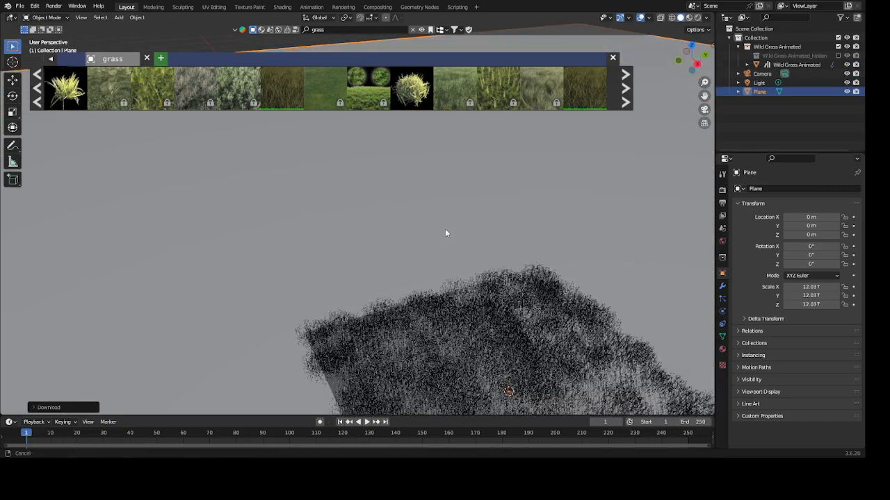
scroll(453, 253, down, 8)
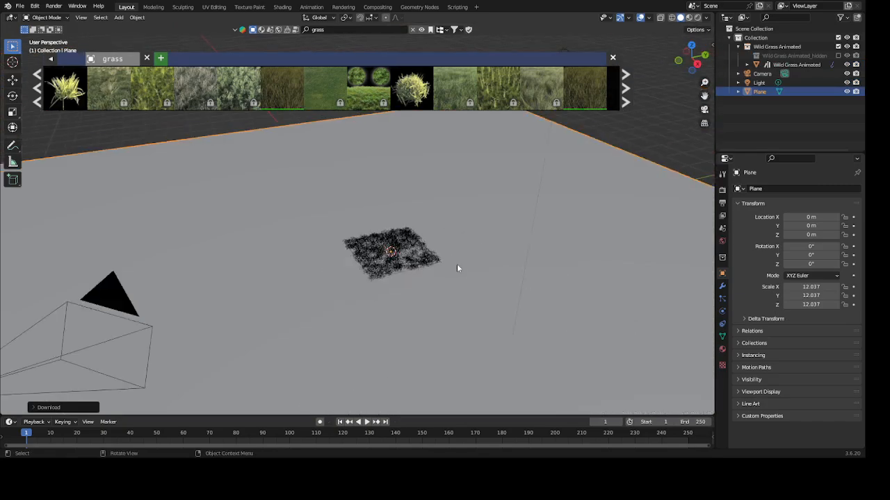
scroll(457, 269, down, 3)
middle_drag(461, 305, 465, 304)
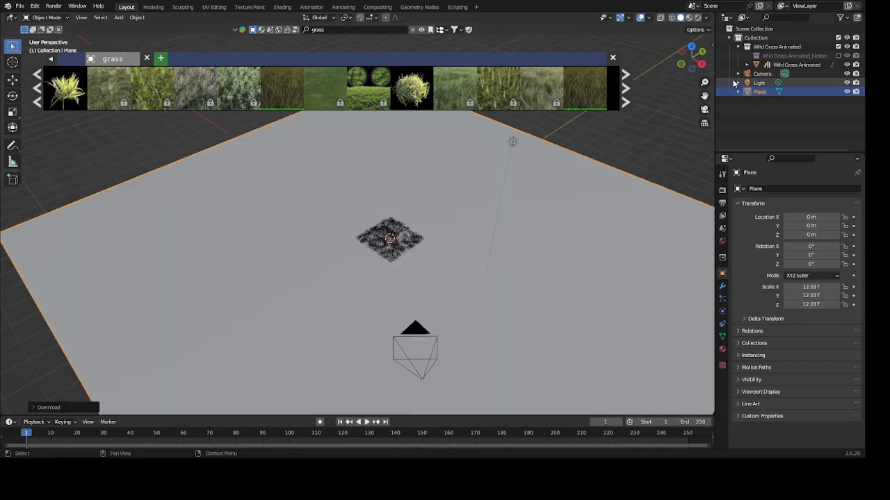
right_click(714, 64)
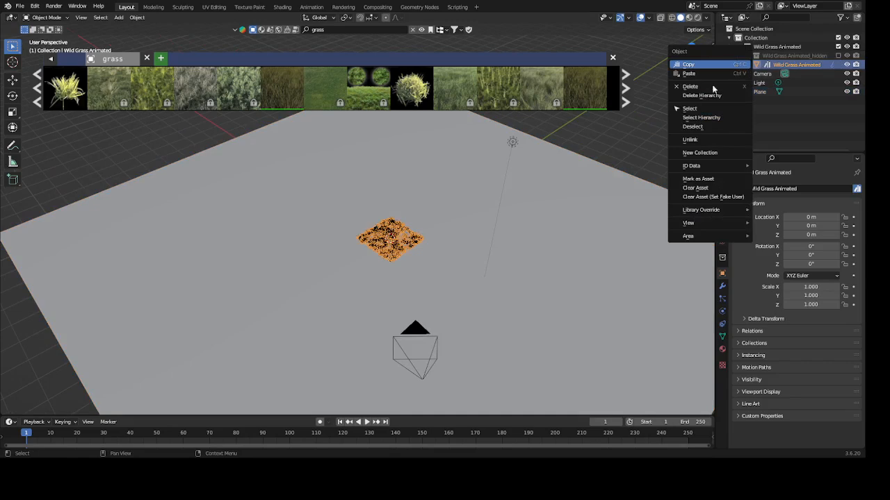
click(701, 117)
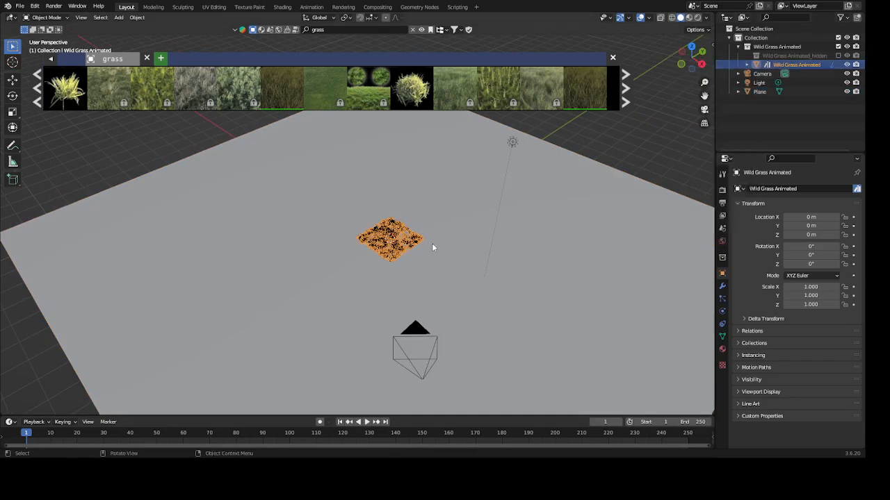
scroll(432, 247, down, 5)
key(s)
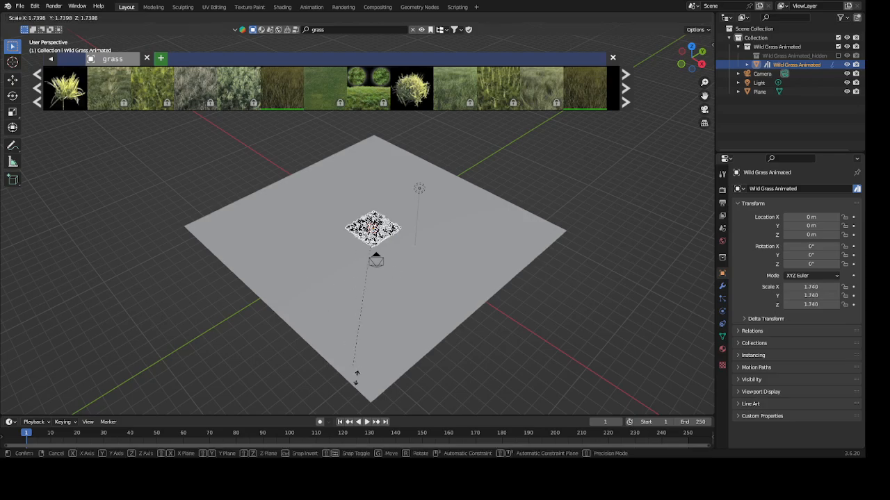
click(359, 387)
- Enlarge the grass patch uniformly to a scale of about 10.82 so it covers most of the plane
scroll(377, 242, up, 5)
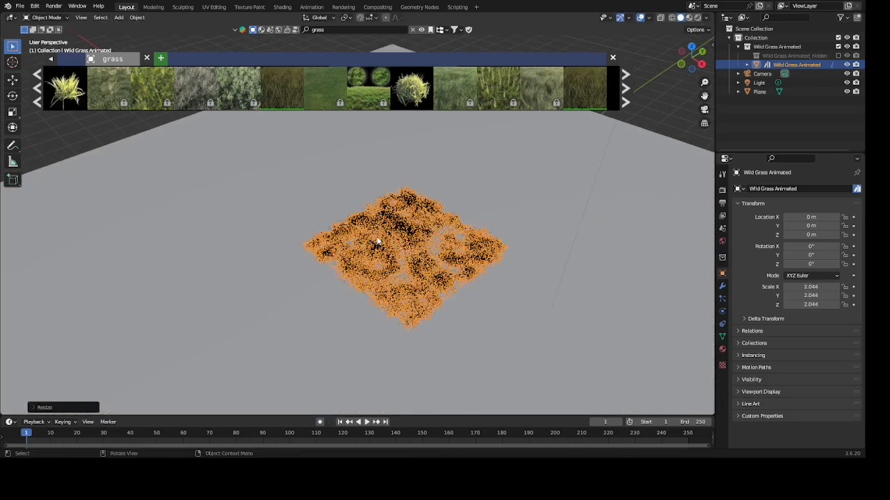
key(s)
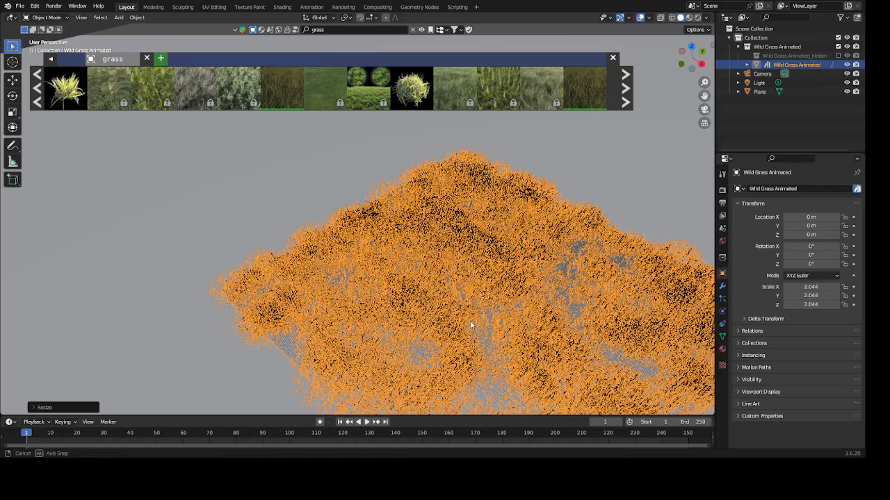
mouse_move(470, 324)
middle_down()
mouse_move(464, 320)
mouse_move(464, 337)
mouse_move(398, 344)
mouse_move(437, 330)
mouse_move(436, 340)
mouse_move(466, 341)
middle_up()
scroll(437, 330, down, 3)
scroll(436, 330, down, 3)
scroll(428, 303, down, 6)
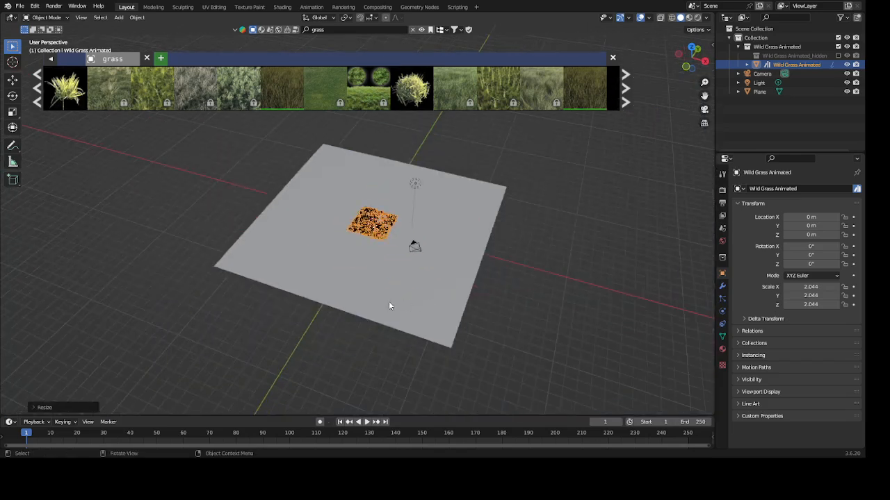
scroll(388, 301, down, 1)
key(s)
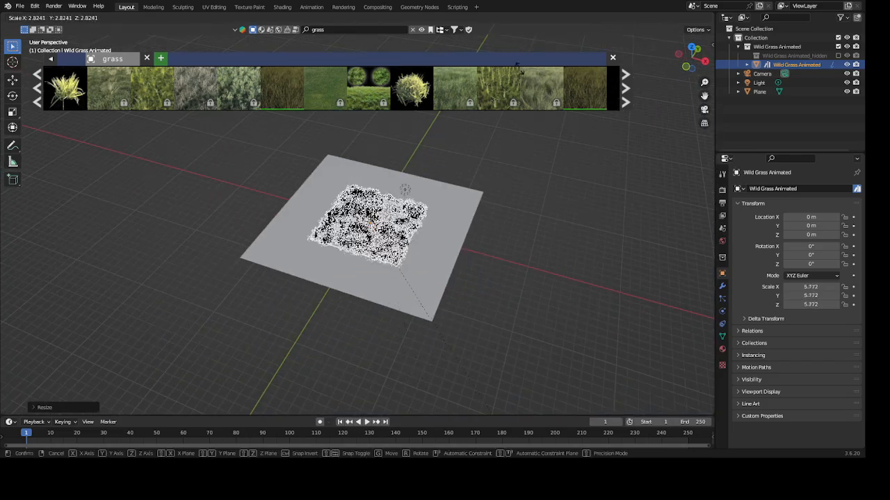
click(611, 222)
scroll(432, 234, up, 2)
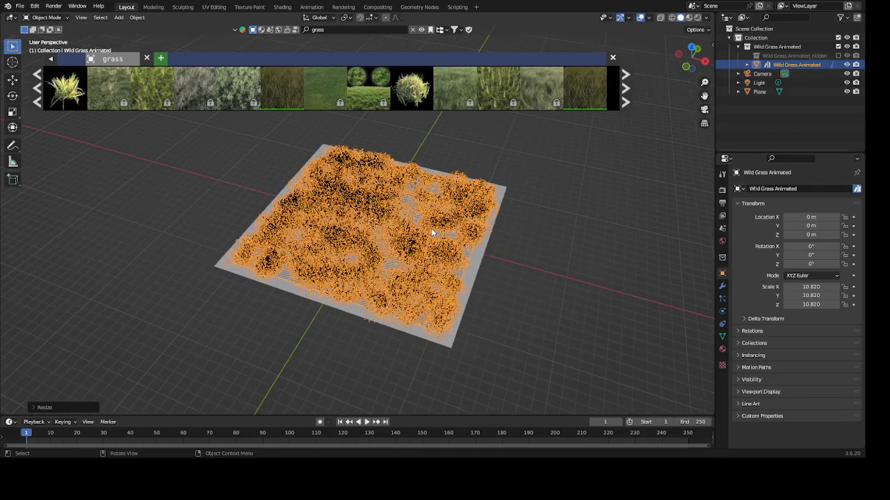
scroll(432, 230, up, 9)
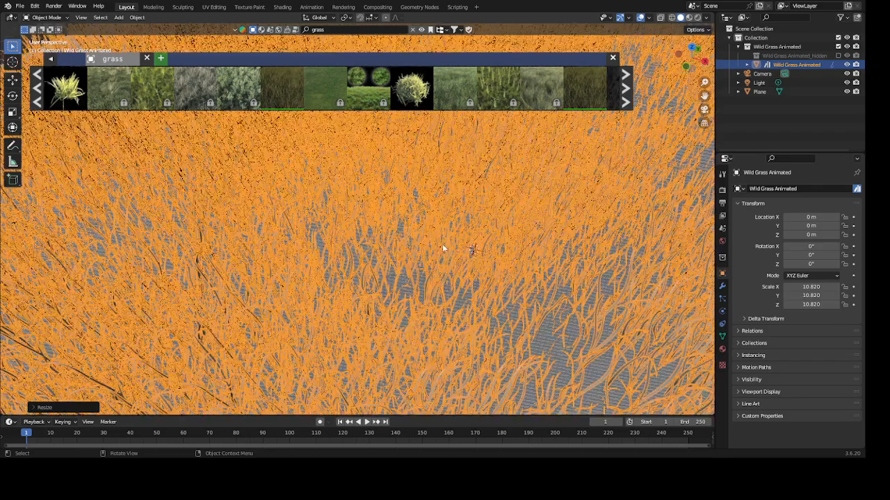
middle_drag(442, 244, 451, 208)
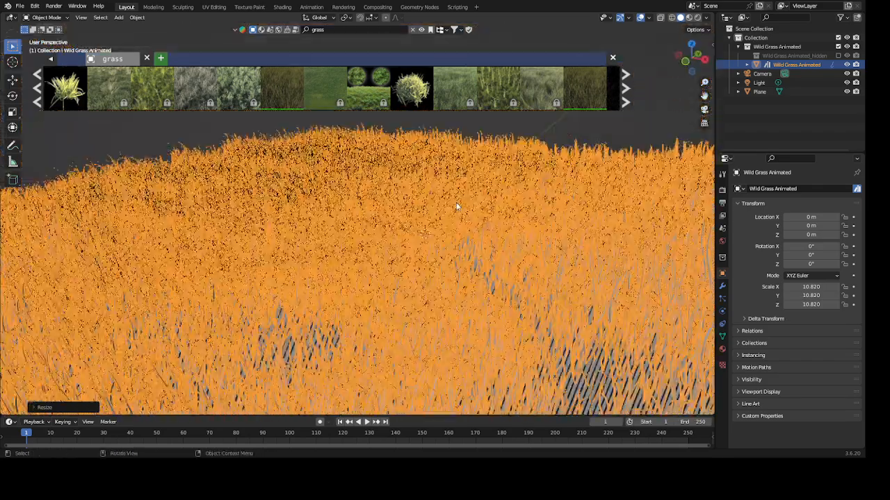
scroll(457, 207, down, 4)
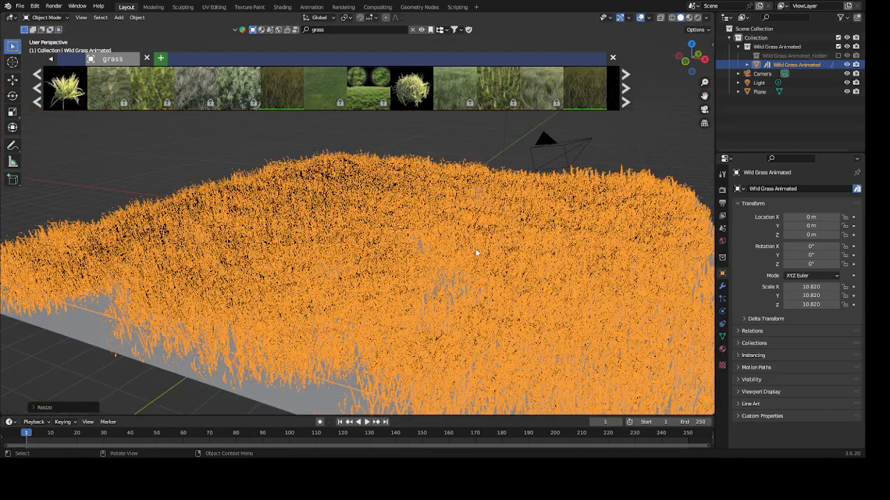
mouse_move(475, 251)
middle_down()
mouse_move(457, 286)
mouse_move(468, 262)
middle_up()
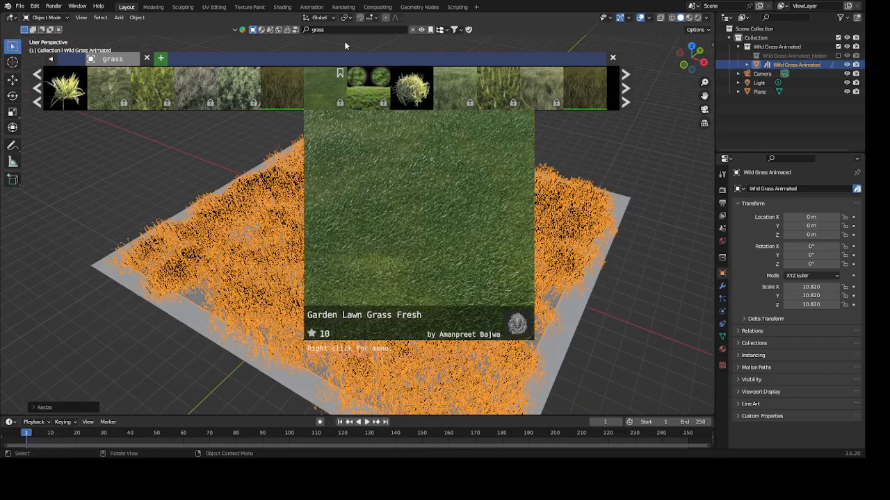
- Search the asset library for "tree" and add the Olive tree asset at the center of the grass field
click(331, 28)
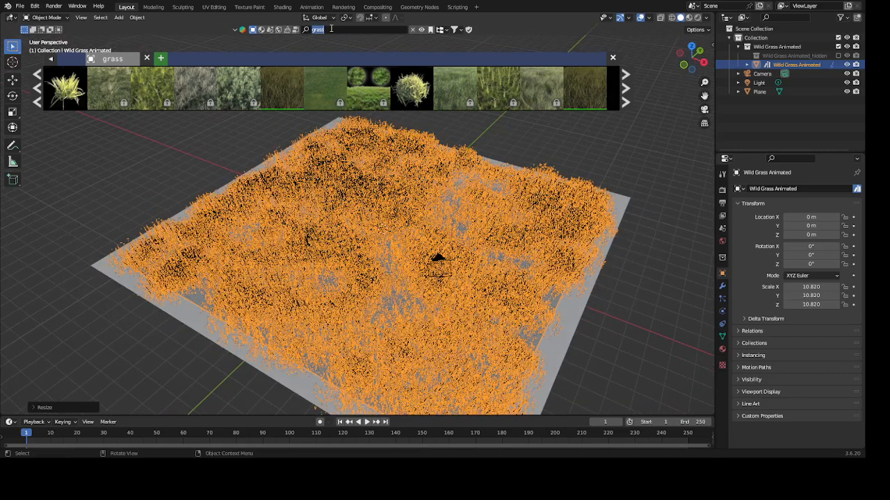
text(tree)
key(Return)
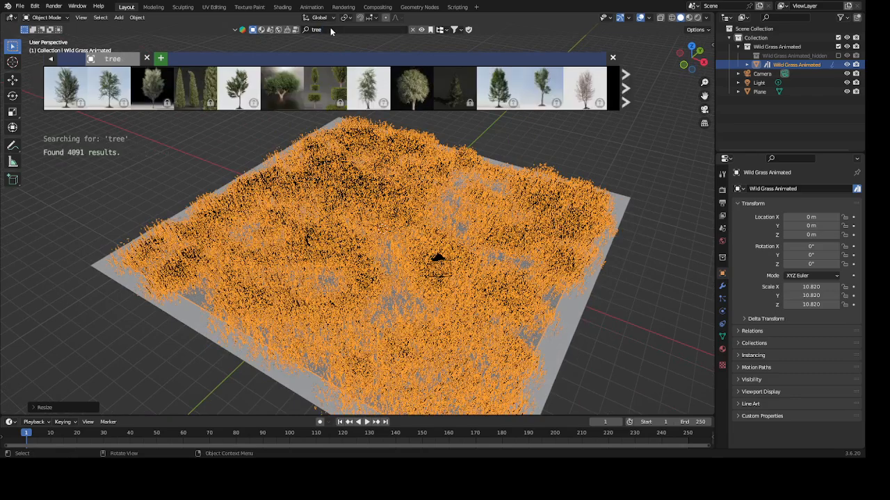
mouse_move(283, 90)
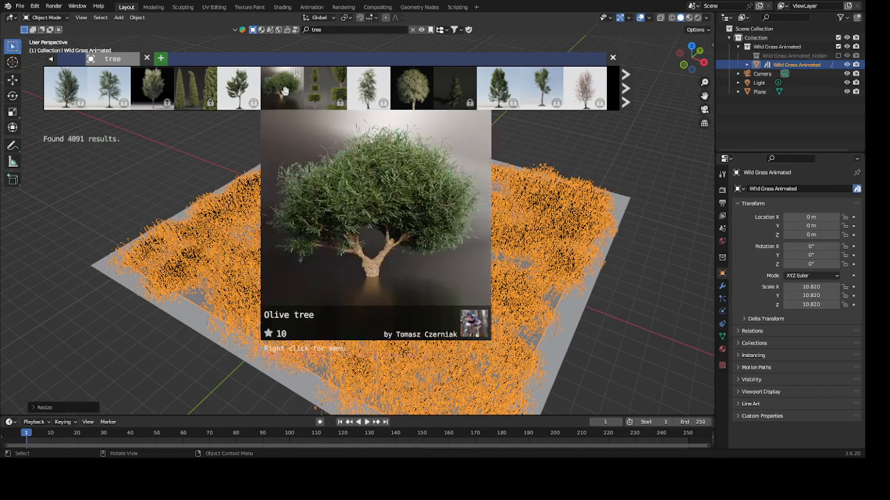
drag(283, 90, 385, 167)
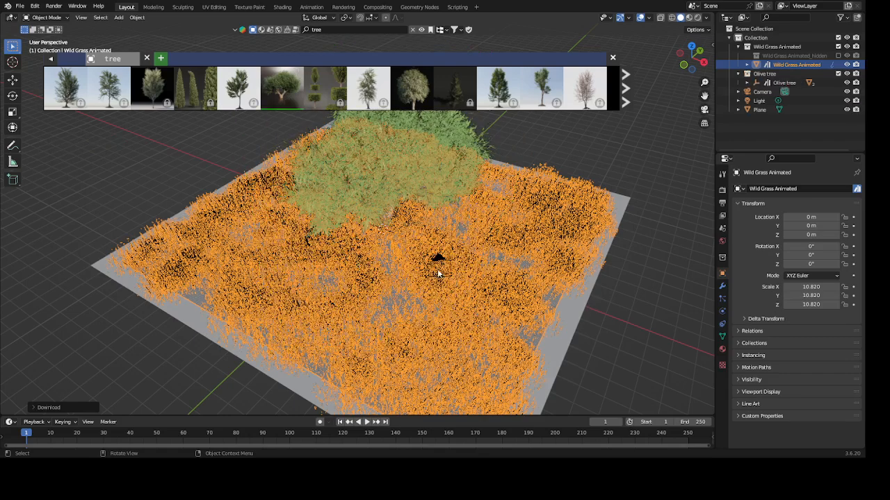
- Select the Olive tree with its hierarchy and raise it along the Z axis by about 0.03 m
middle_drag(415, 258, 415, 291)
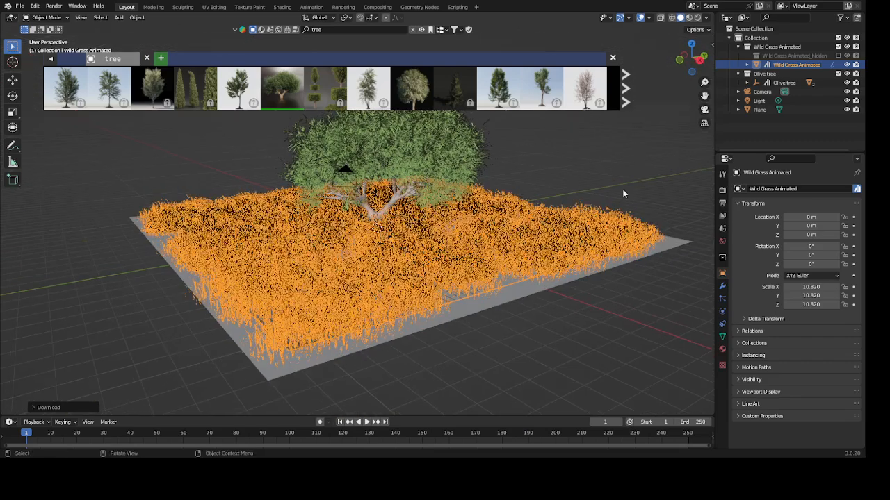
right_click(740, 83)
click(741, 81)
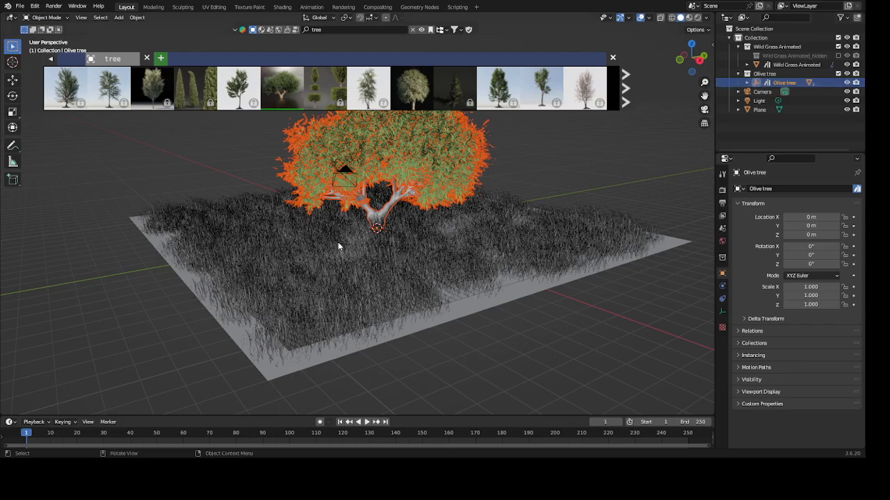
key(g)
key(z)
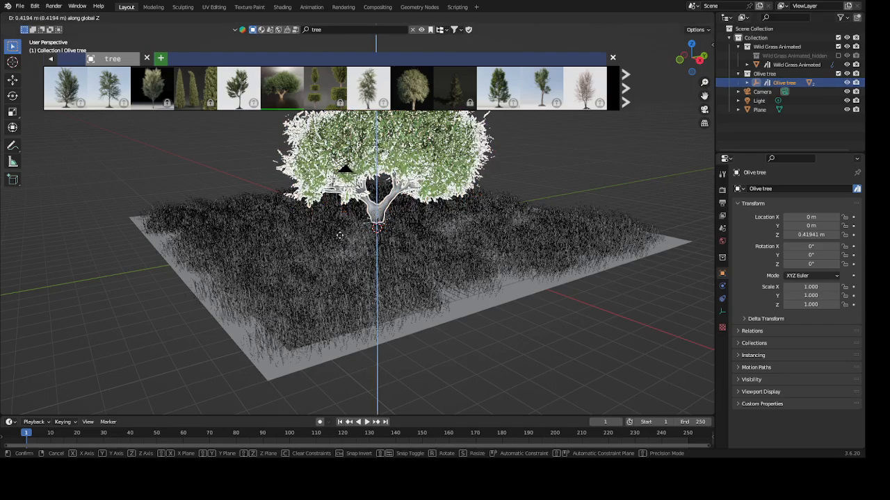
click(339, 241)
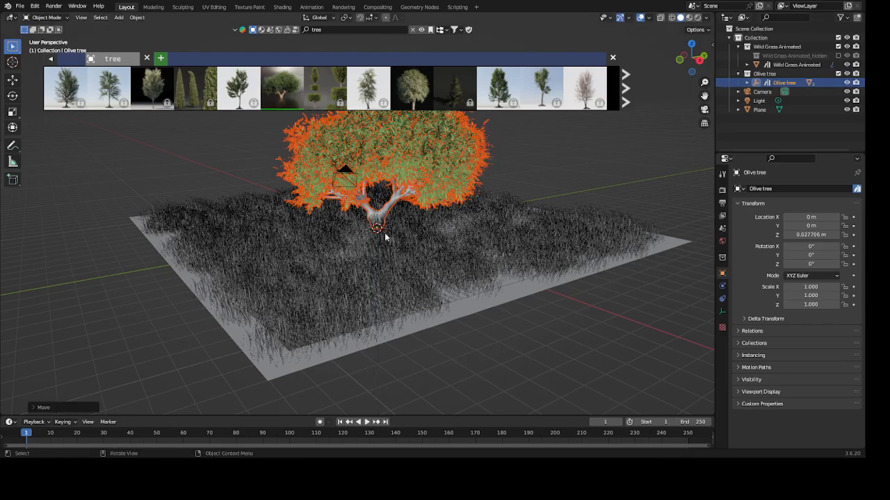
scroll(384, 233, up, 5)
middle_drag(412, 275, 399, 291)
scroll(404, 280, down, 5)
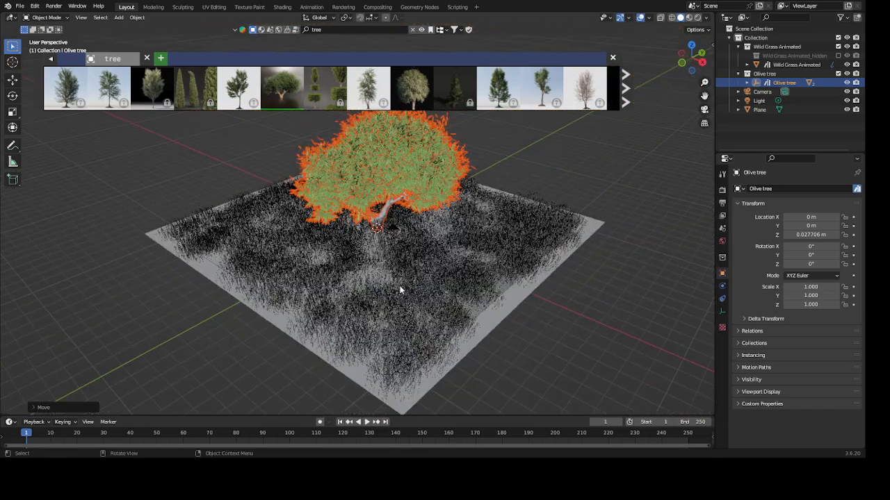
- Browse further through the tree assets and add the Small tree with few leaves asset to the scene
click(627, 78)
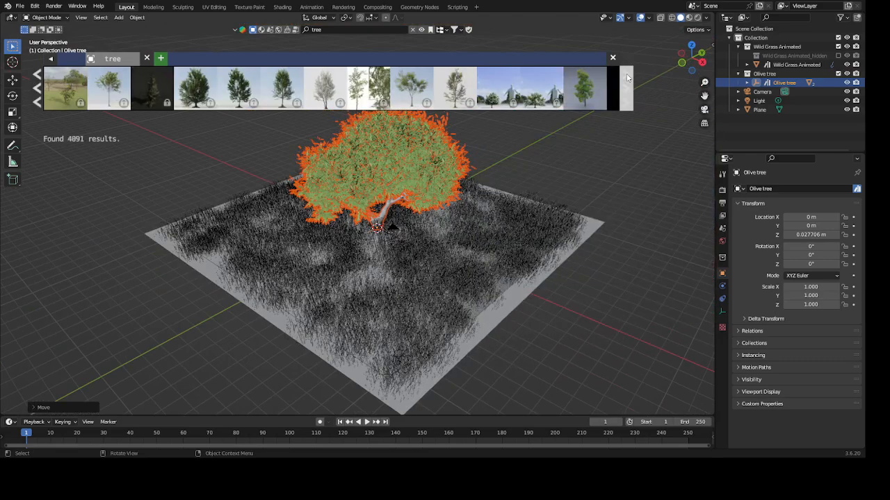
click(628, 78)
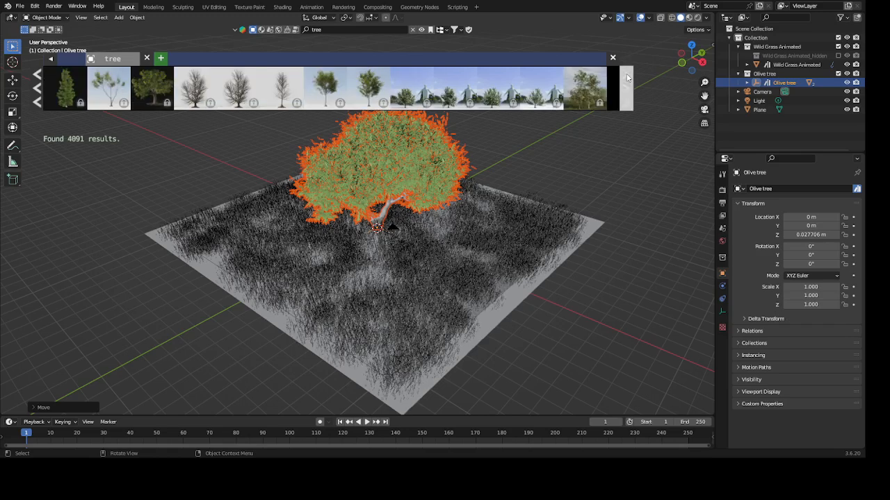
click(627, 78)
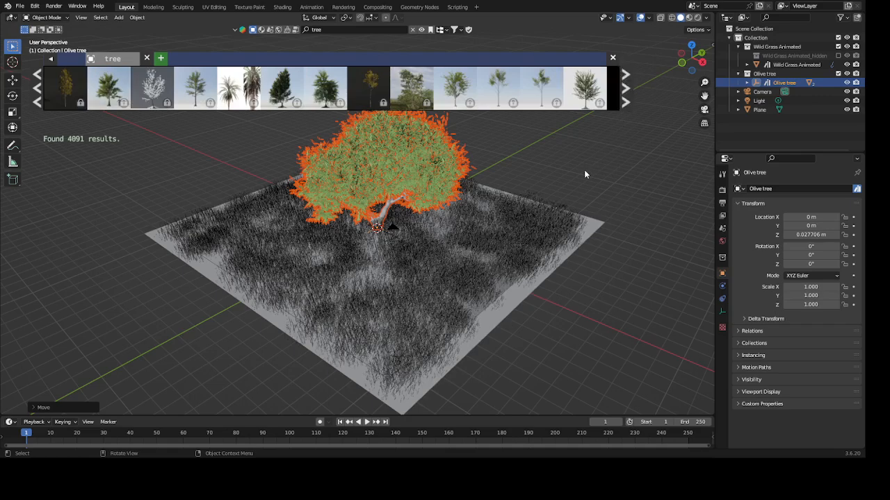
click(626, 76)
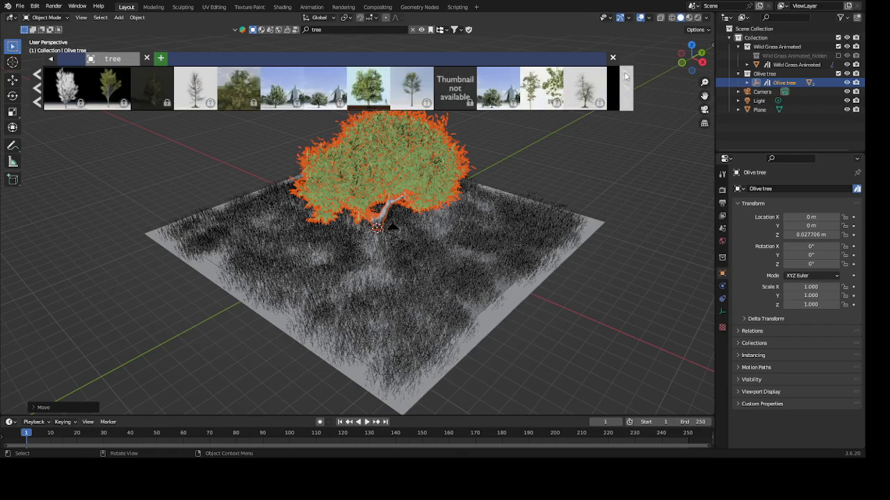
mouse_move(544, 99)
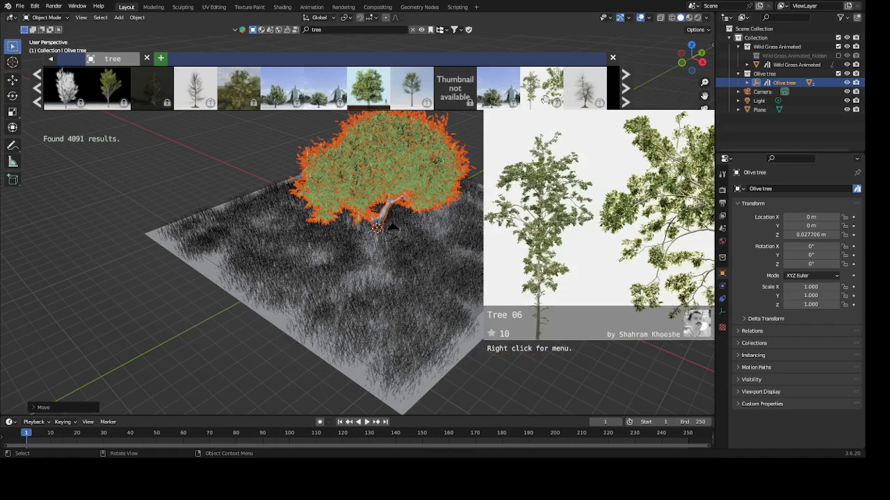
click(545, 99)
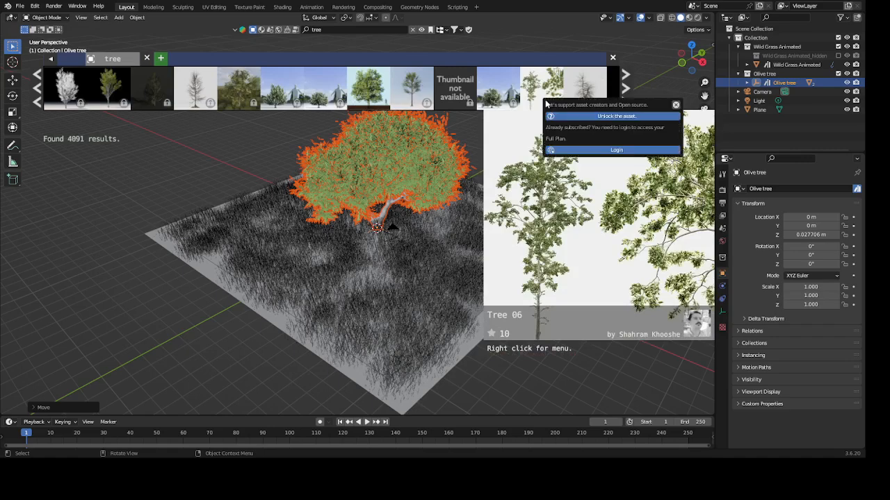
click(625, 75)
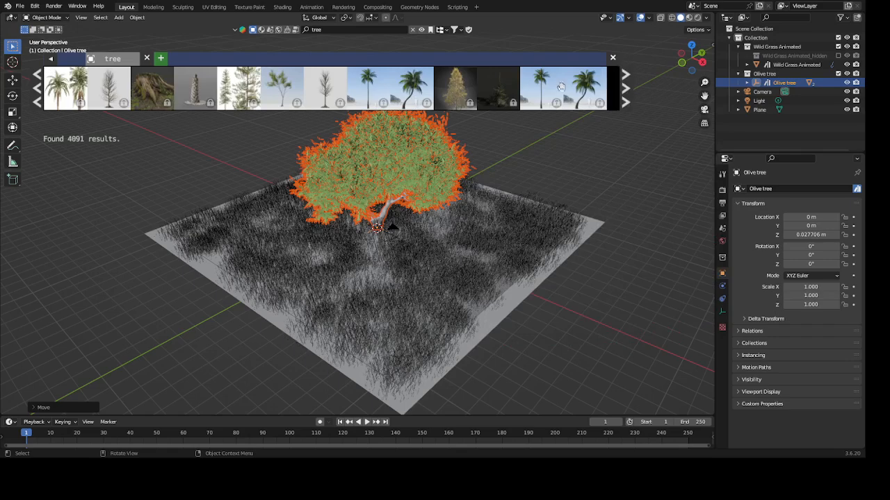
click(630, 77)
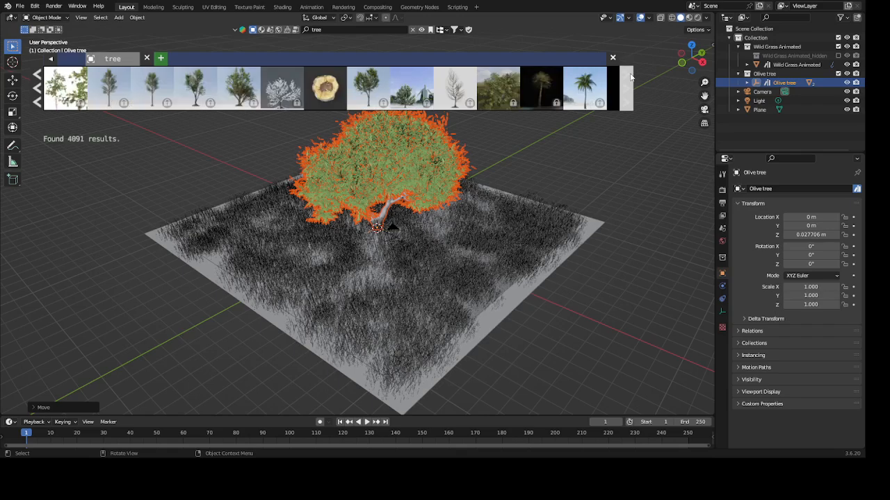
click(631, 77)
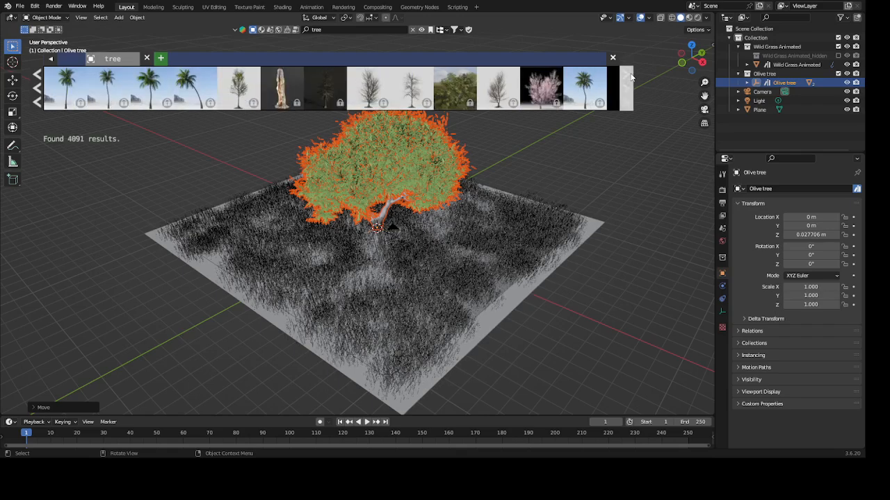
click(631, 77)
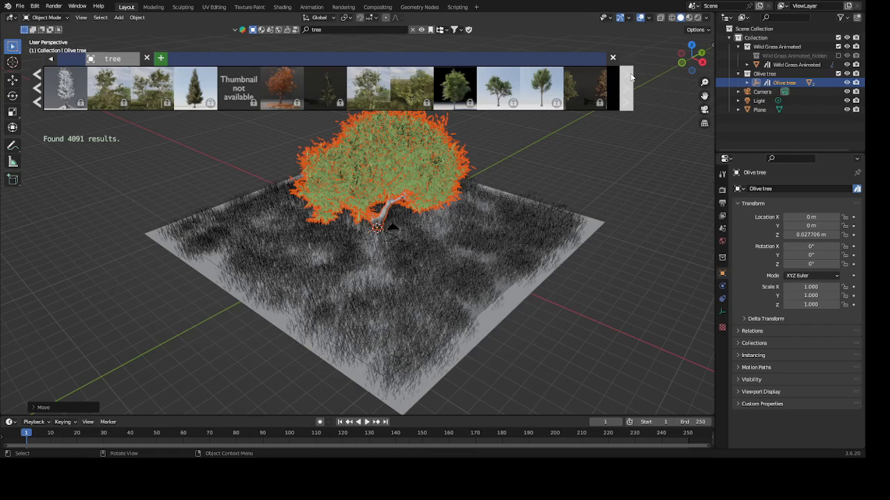
click(631, 78)
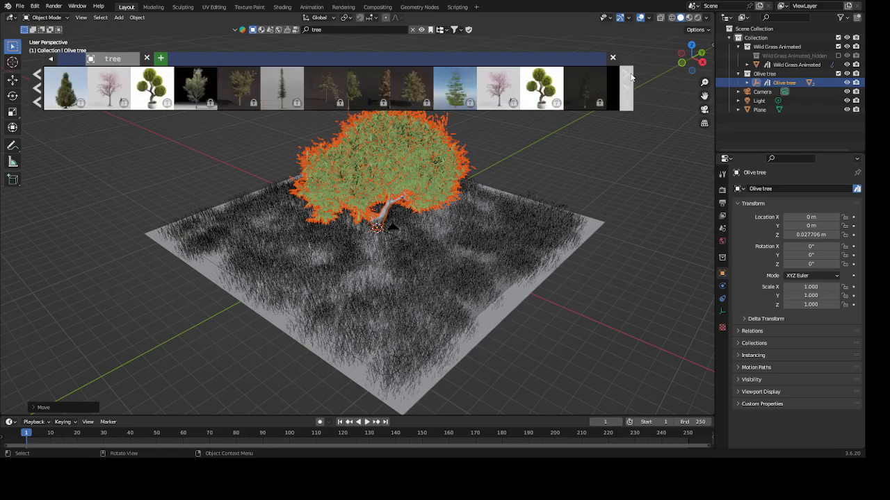
click(631, 77)
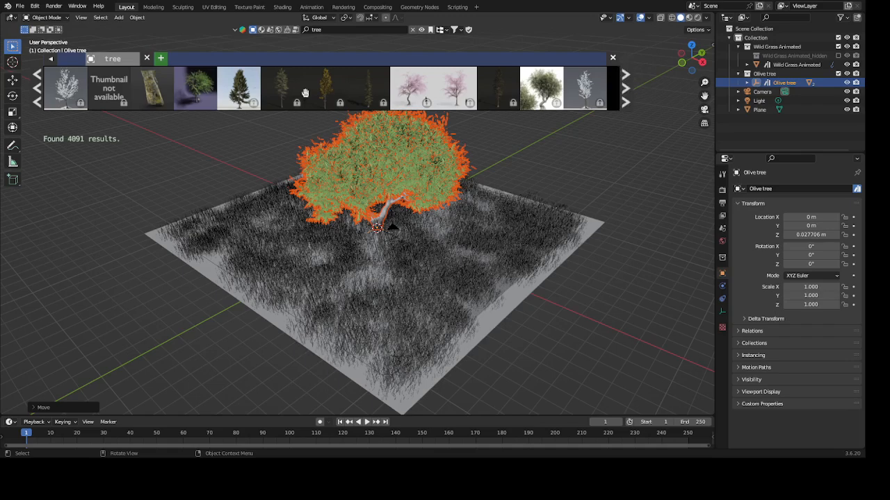
mouse_move(195, 99)
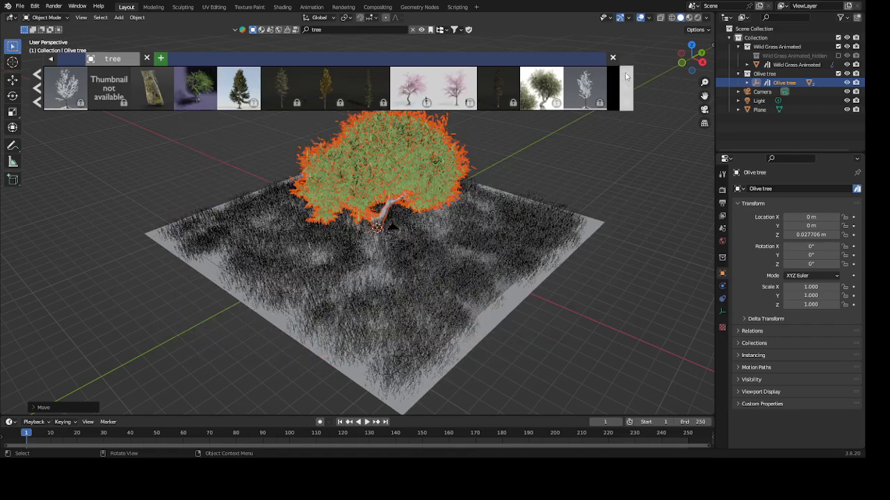
click(626, 76)
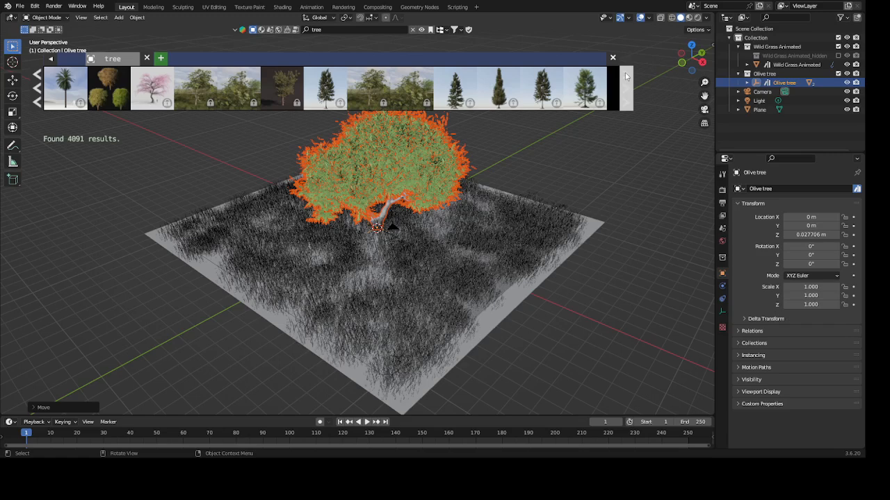
click(626, 76)
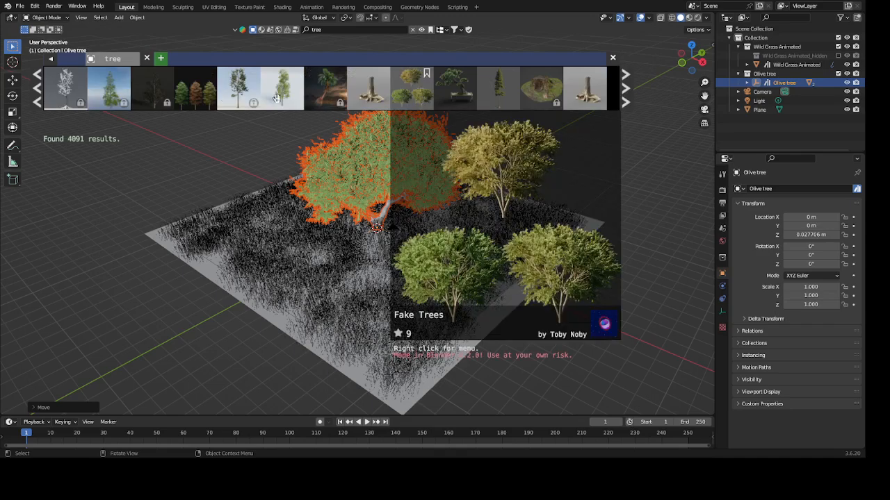
click(282, 96)
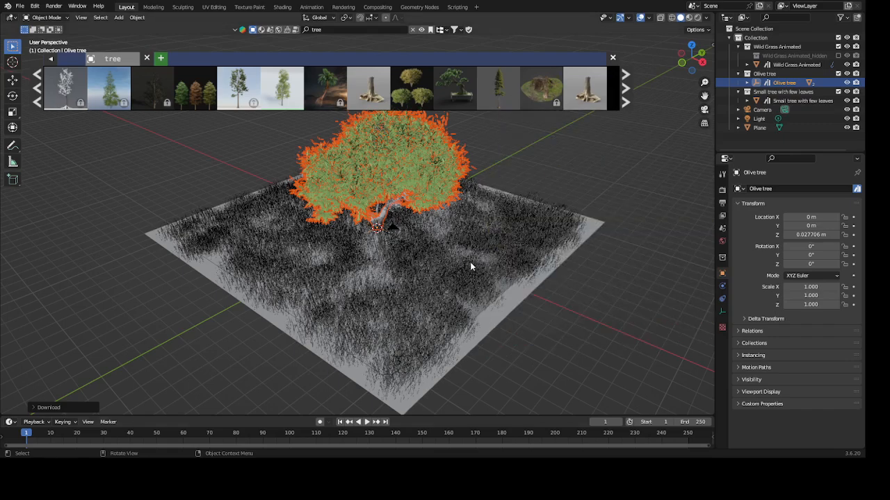
- Select the Small tree with few leaves and move it along the Y axis by about -1.17 m
middle_drag(470, 262, 419, 236)
scroll(369, 237, up, 3)
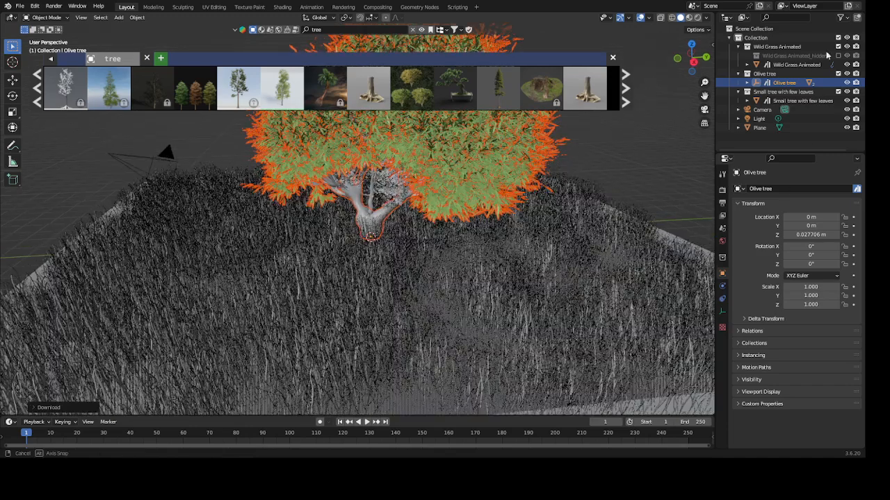
click(746, 100)
right_click(743, 103)
click(742, 102)
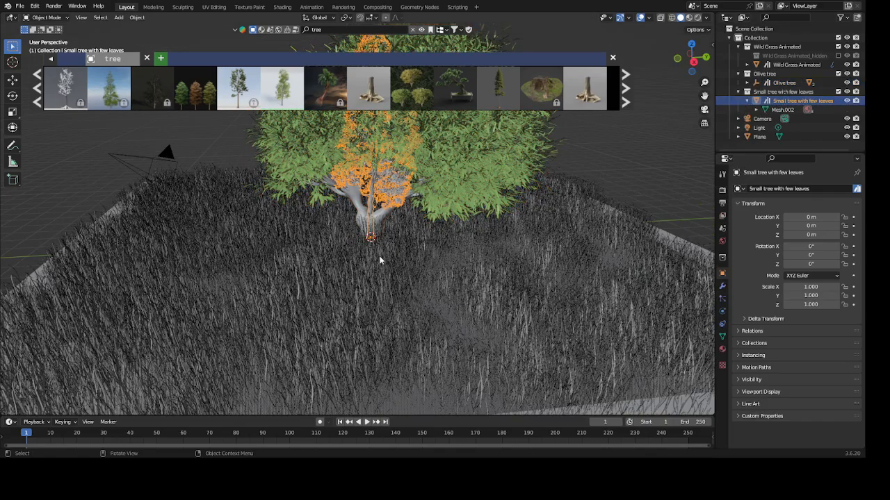
scroll(379, 259, down, 2)
middle_drag(397, 268, 421, 274)
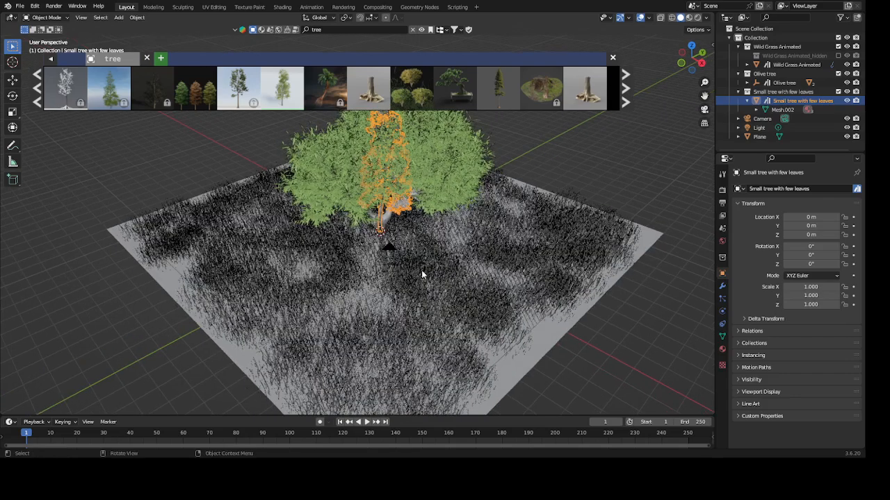
key(g)
key(y)
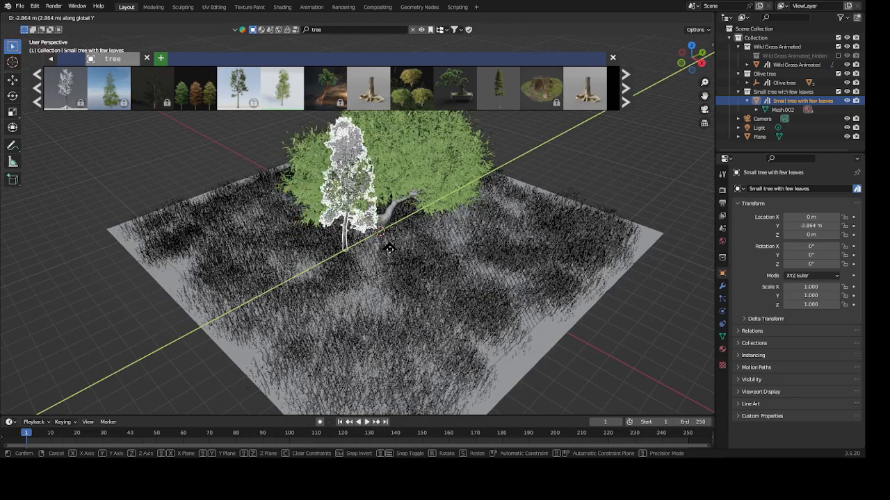
click(391, 252)
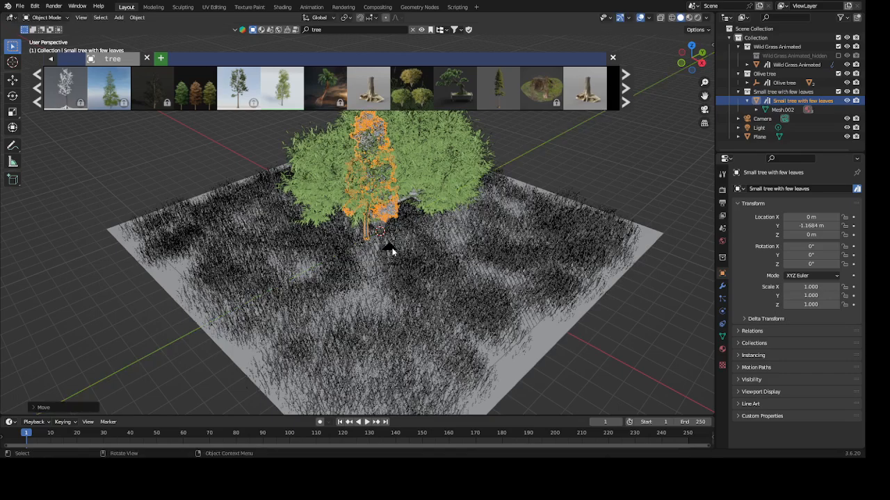
- Move the small tree along the X axis by about 5.63 m, away from the olive tree
key(g)
key(y)
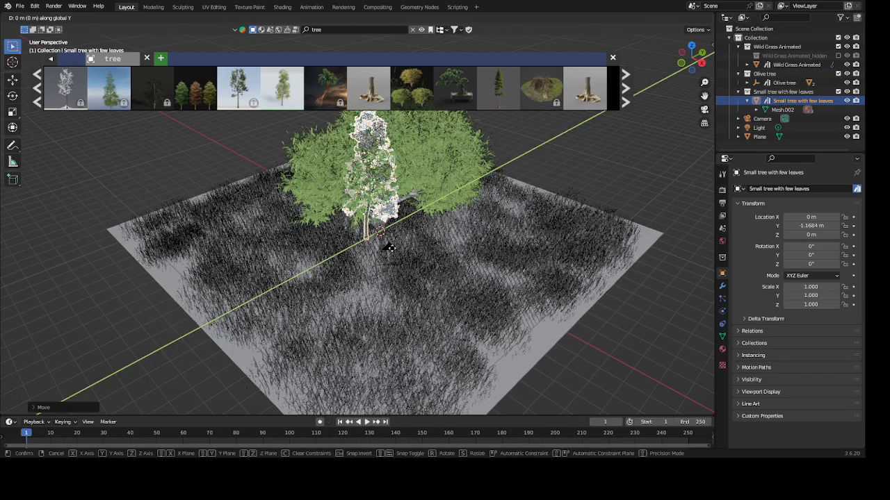
key(x)
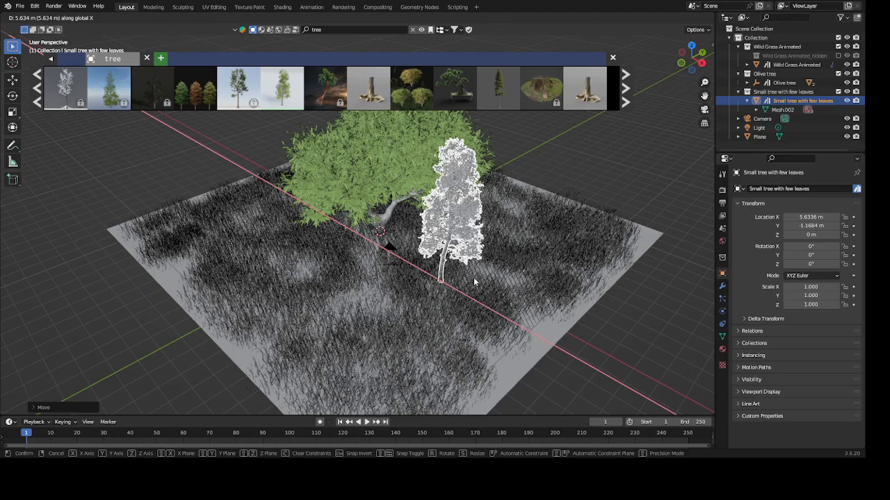
click(474, 280)
- Preview nearby tree assets and add the Pine Tree Sylvestris asset to the grass field
scroll(417, 269, up, 4)
middle_drag(426, 290, 429, 270)
middle_drag(463, 312, 414, 278)
mouse_move(501, 87)
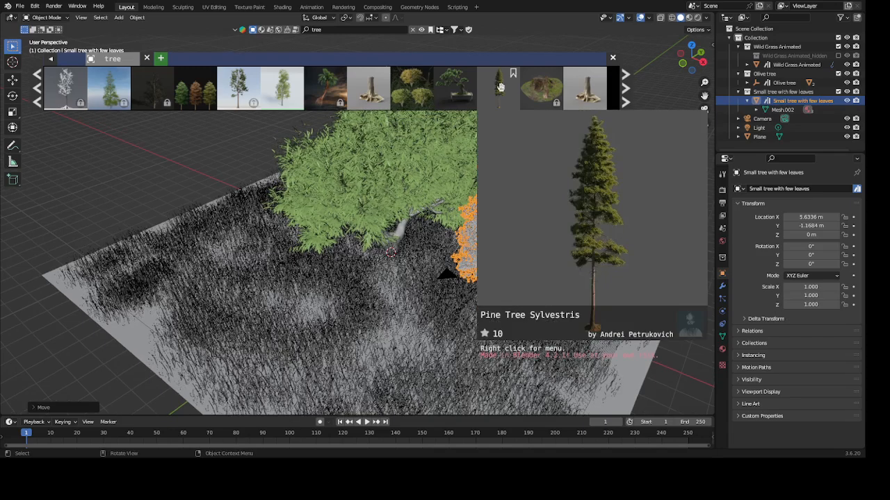
mouse_move(411, 91)
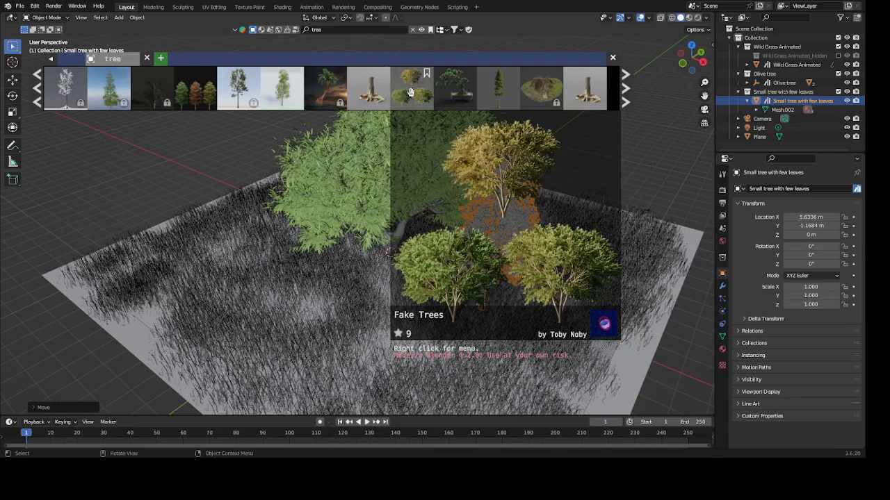
mouse_move(464, 95)
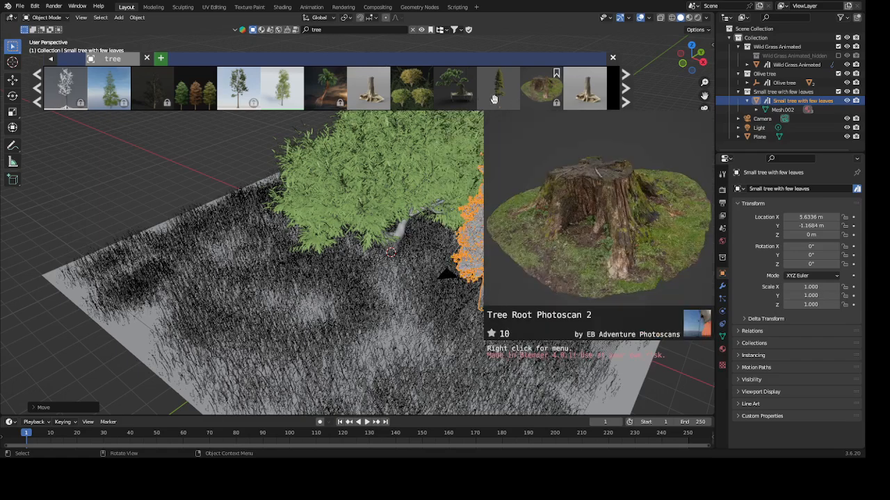
drag(493, 99, 401, 278)
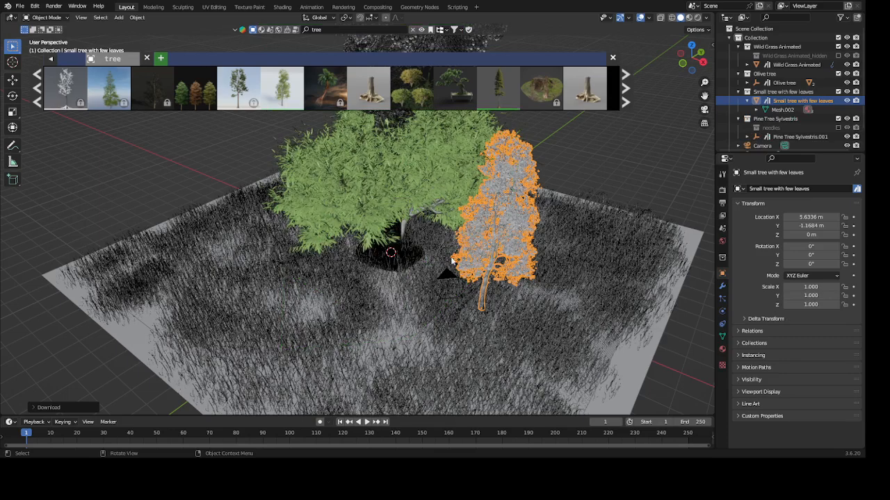
- Select the Pine Tree Sylvestris with its whole hierarchy, compare its size with the grass plane, and delete it from the scene
click(742, 138)
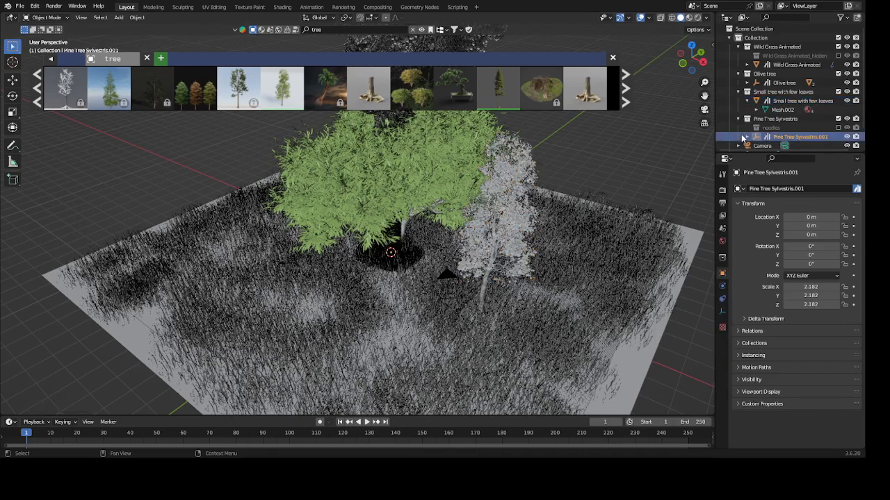
right_click(743, 139)
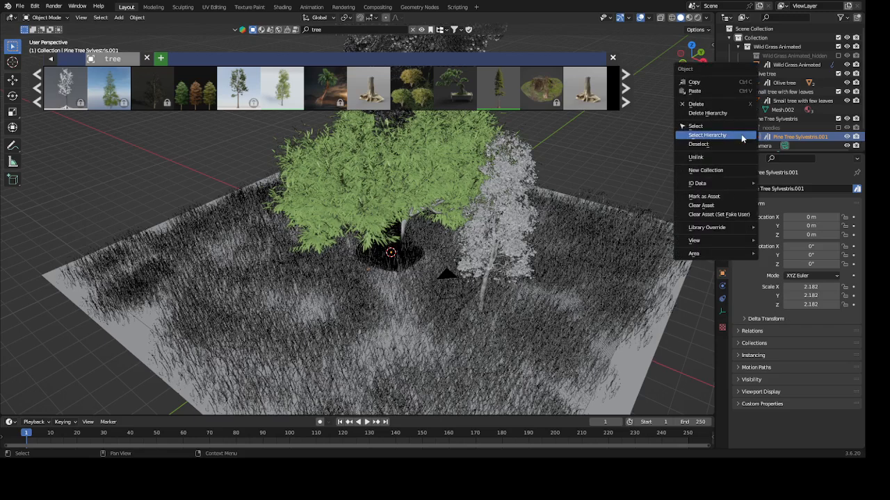
click(742, 137)
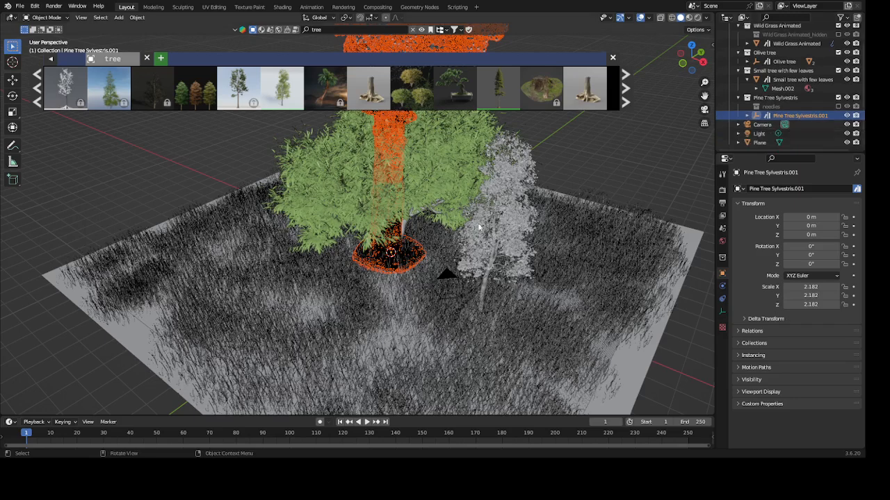
scroll(454, 144, down, 1)
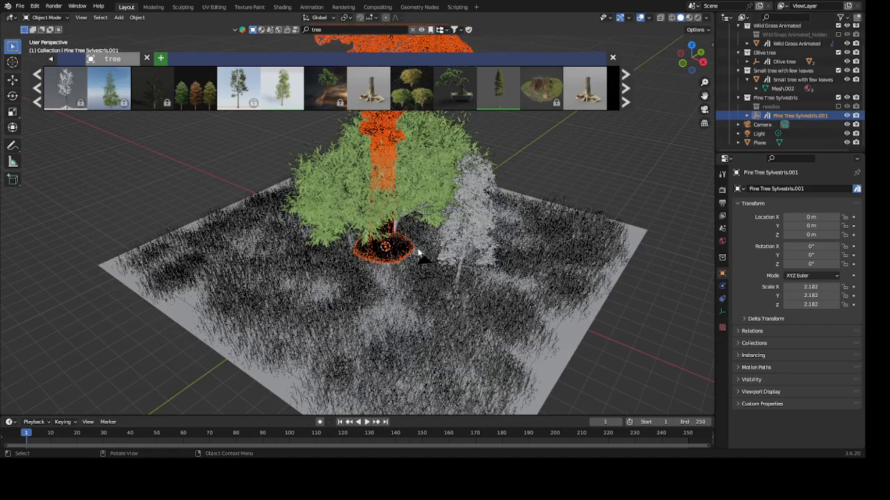
middle_drag(418, 254, 383, 243)
scroll(405, 256, down, 2)
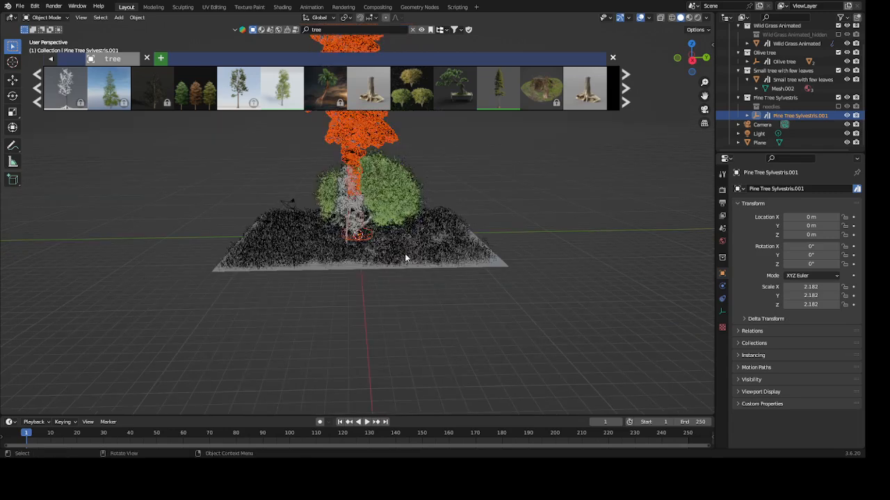
middle_drag(418, 271, 439, 325)
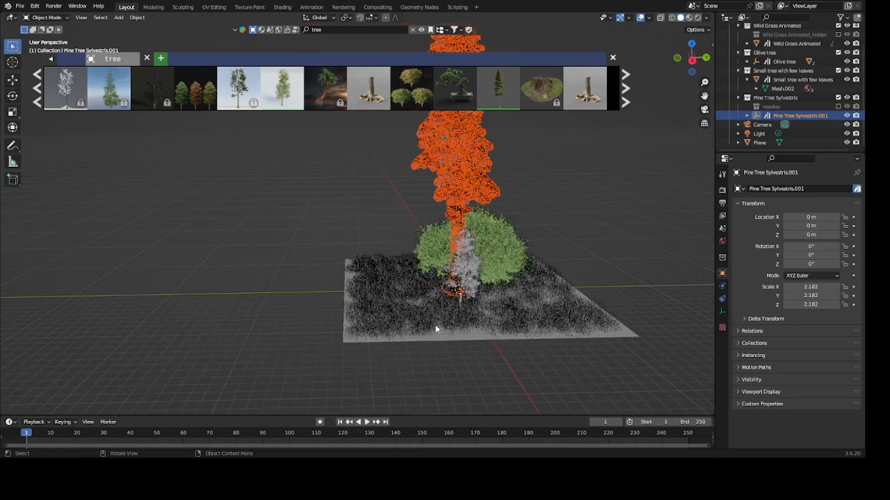
scroll(434, 325, down, 3)
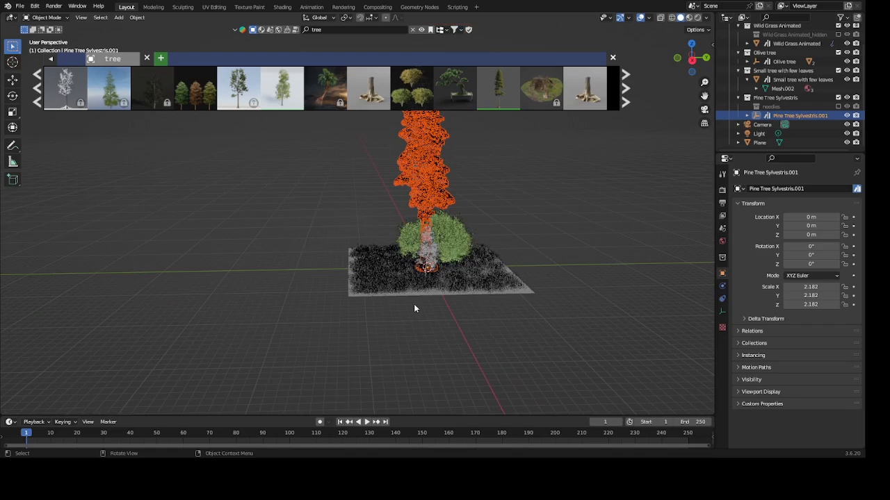
scroll(371, 300, down, 2)
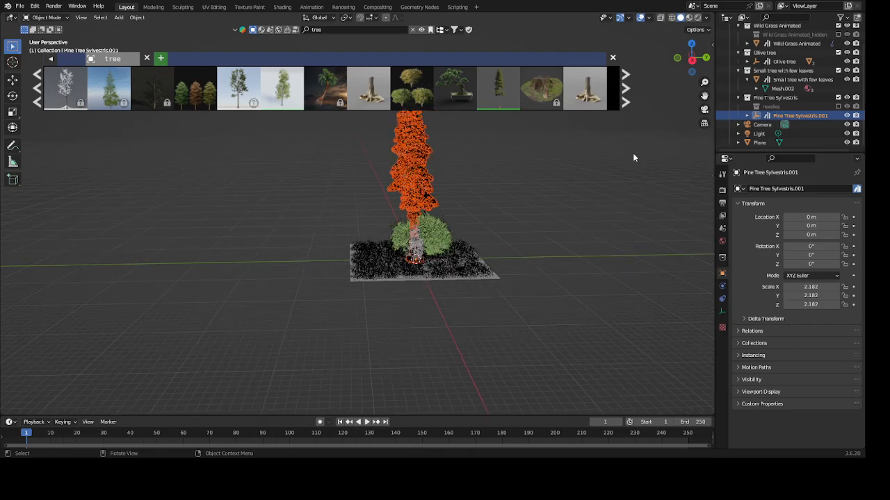
middle_drag(695, 236, 42, 105)
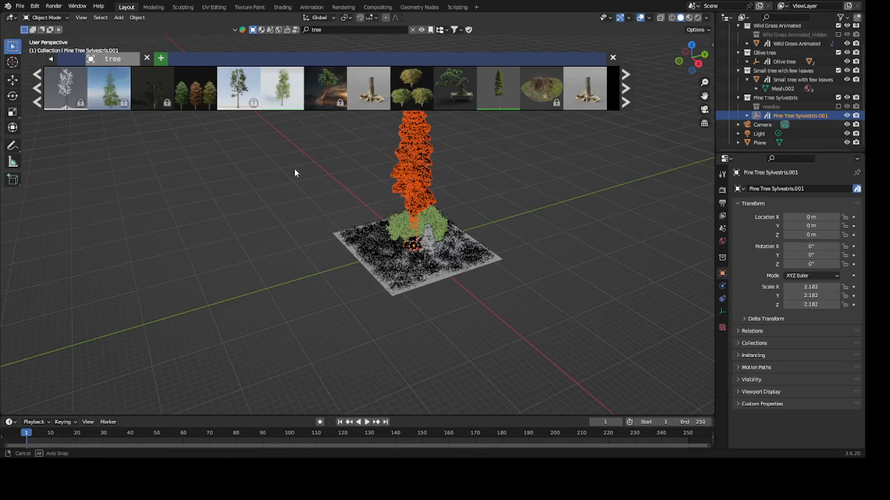
middle_drag(295, 172, 299, 174)
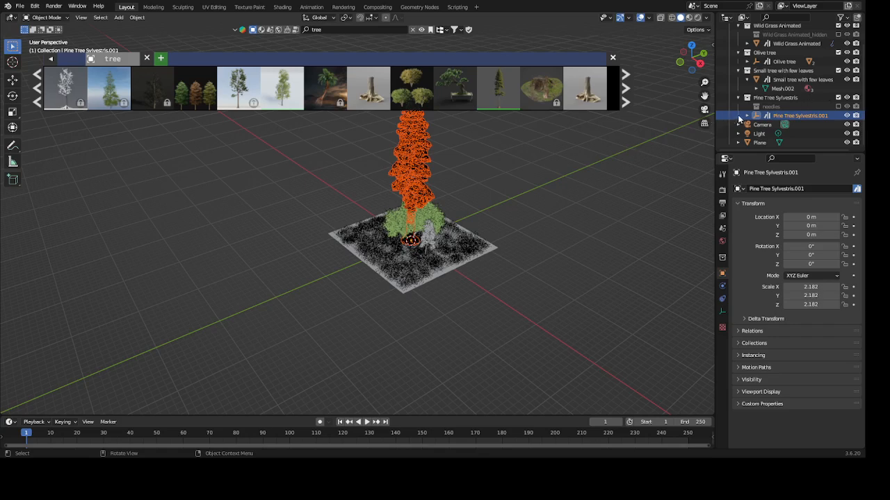
right_click(739, 119)
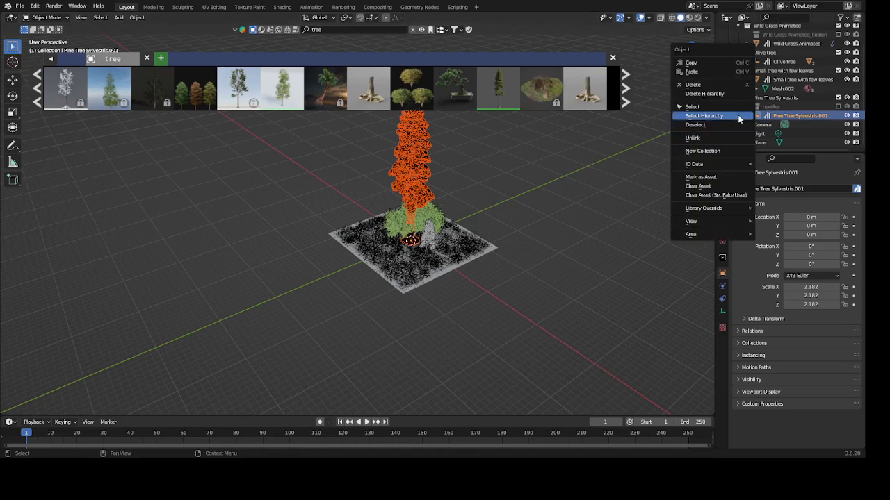
click(677, 84)
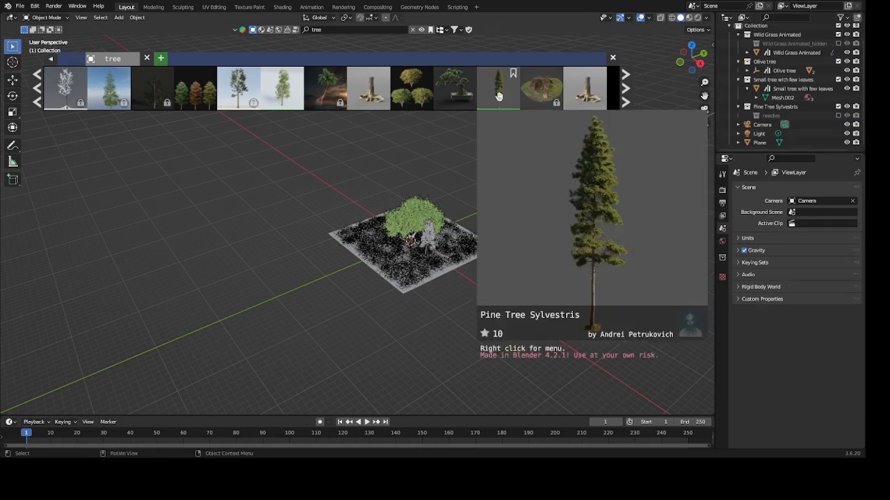
- Add a second copy of the Small tree with few leaves asset to the scene
mouse_move(283, 106)
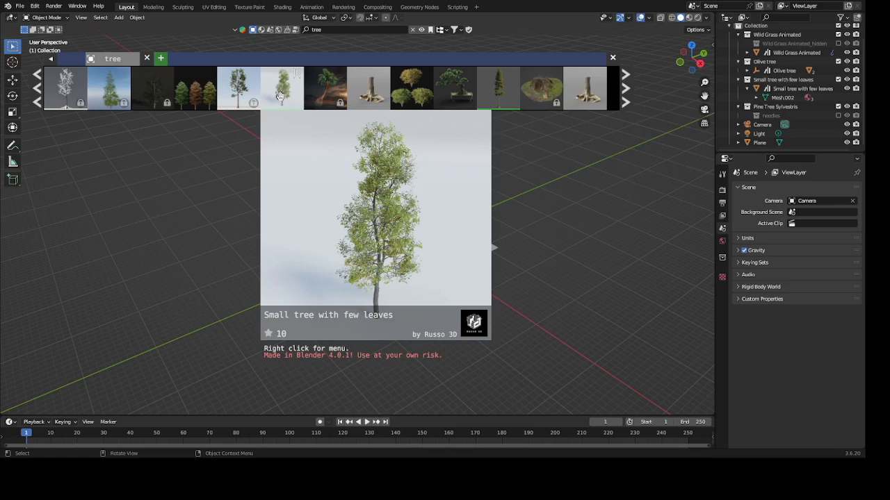
click(281, 100)
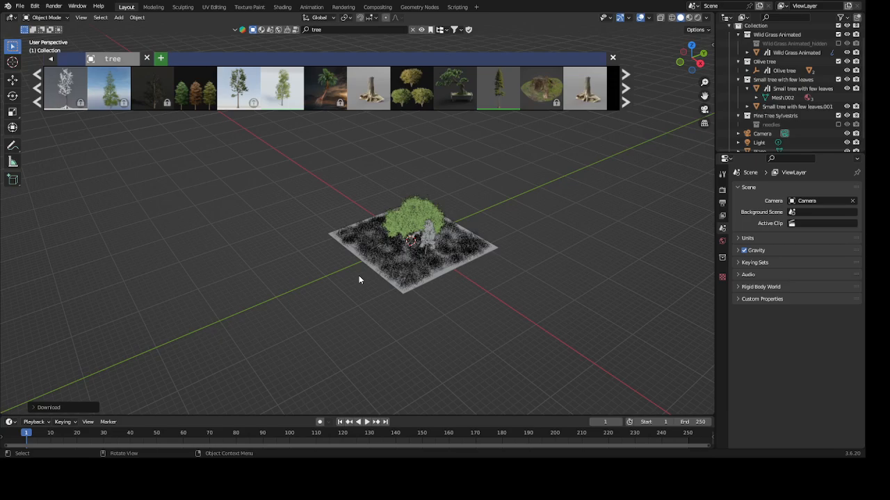
mouse_move(317, 117)
- Select the second small tree with its hierarchy and move it along the X axis by about 2.94 m
click(732, 90)
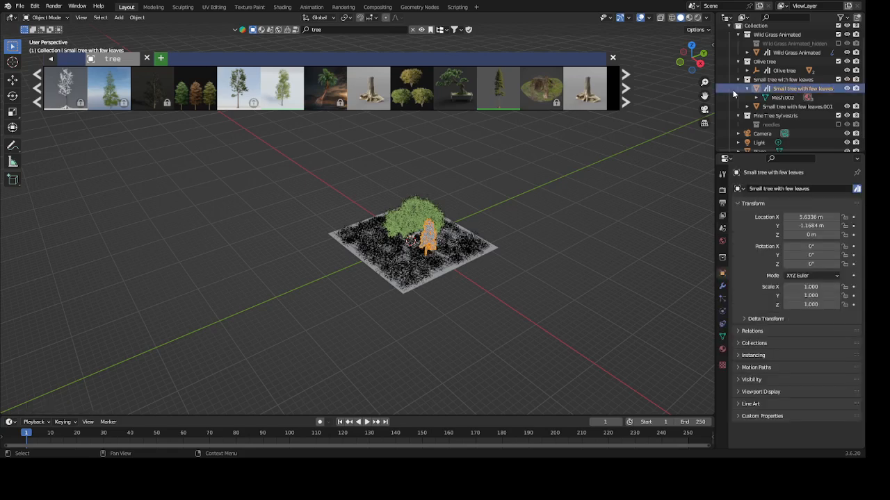
right_click(732, 89)
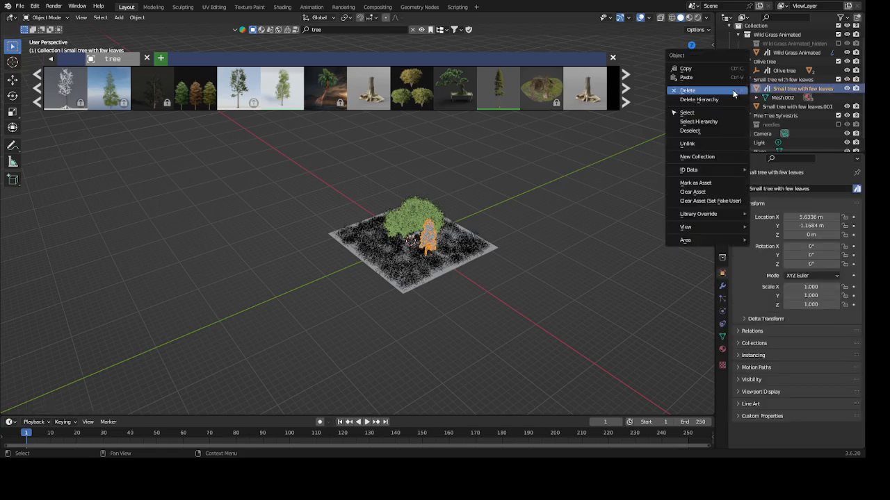
click(711, 124)
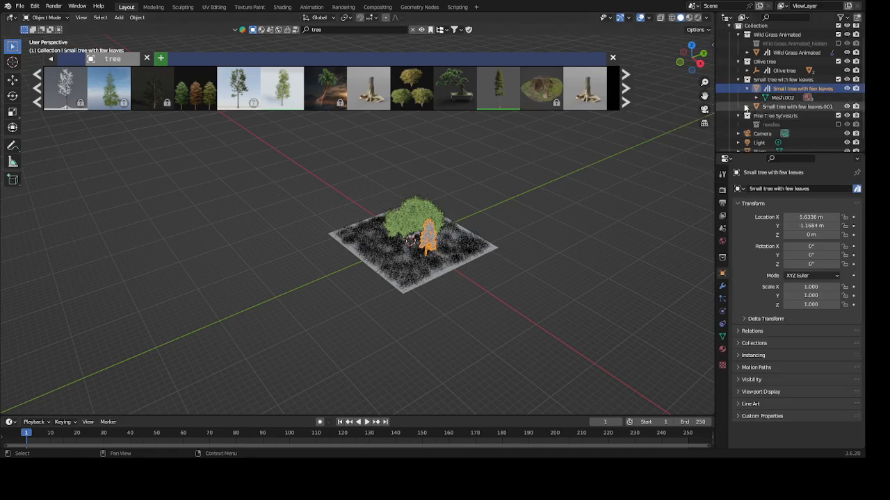
click(746, 107)
right_click(746, 107)
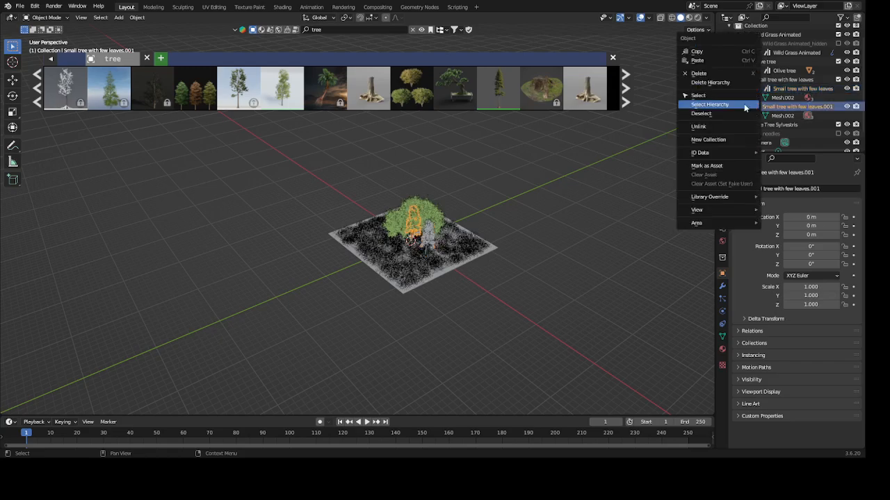
click(745, 106)
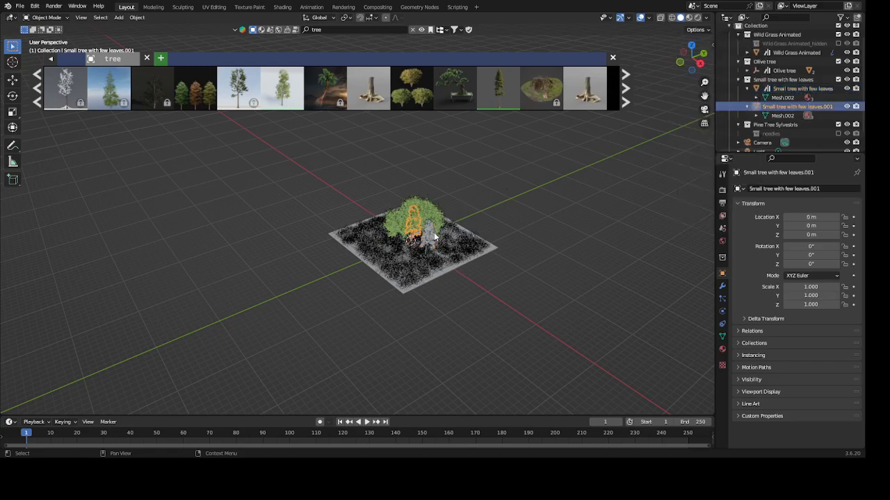
scroll(419, 248, up, 4)
scroll(419, 248, up, 2)
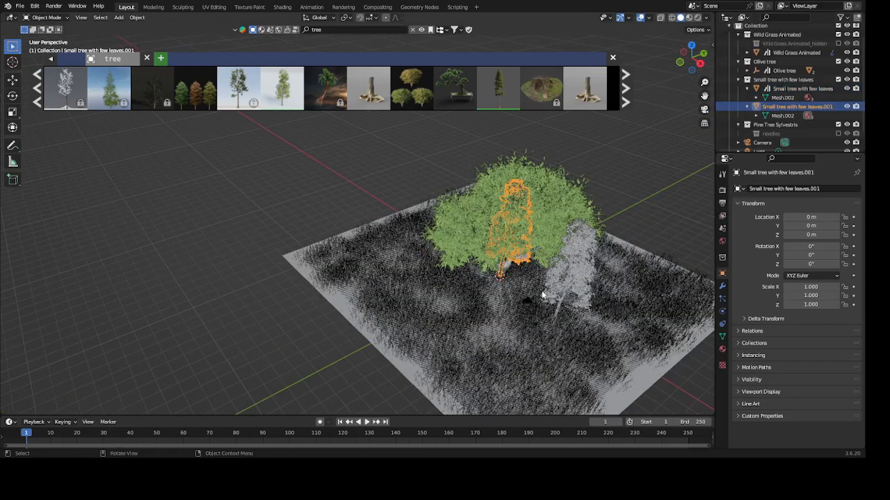
key(g)
key(x)
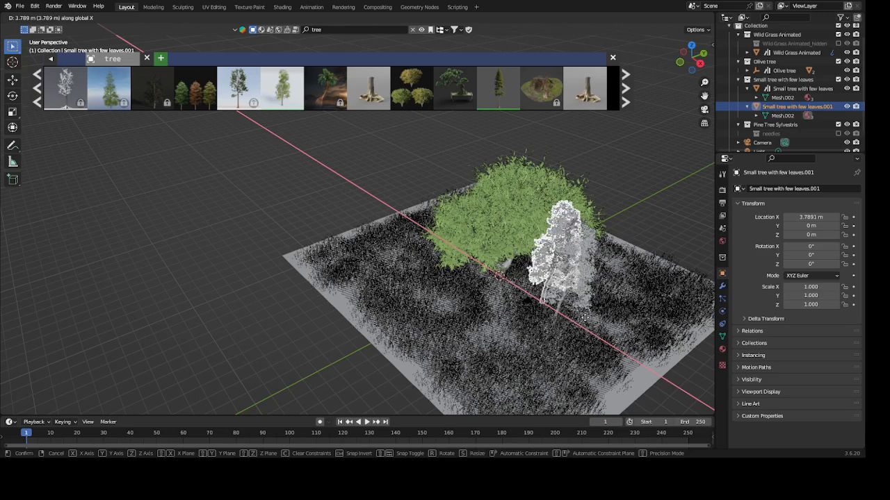
click(567, 304)
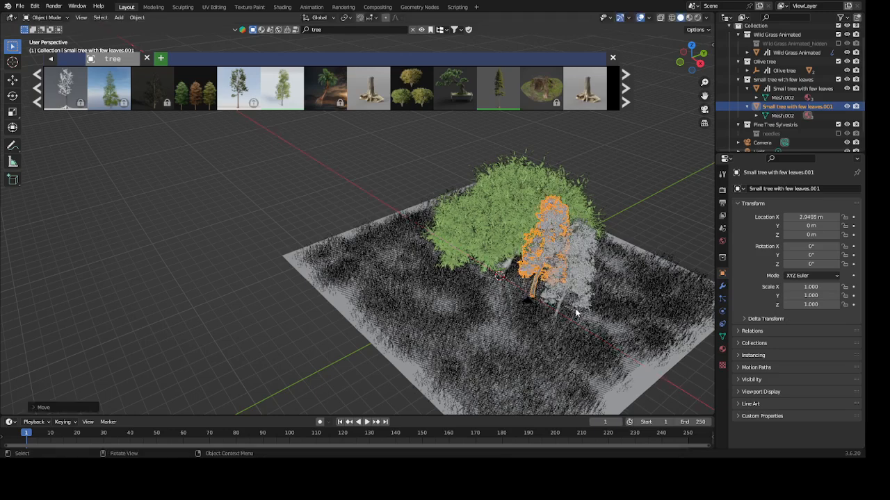
- Search the asset library for "human", browse the models, and add the Human Lisa asset to the scene
click(336, 29)
text(human)
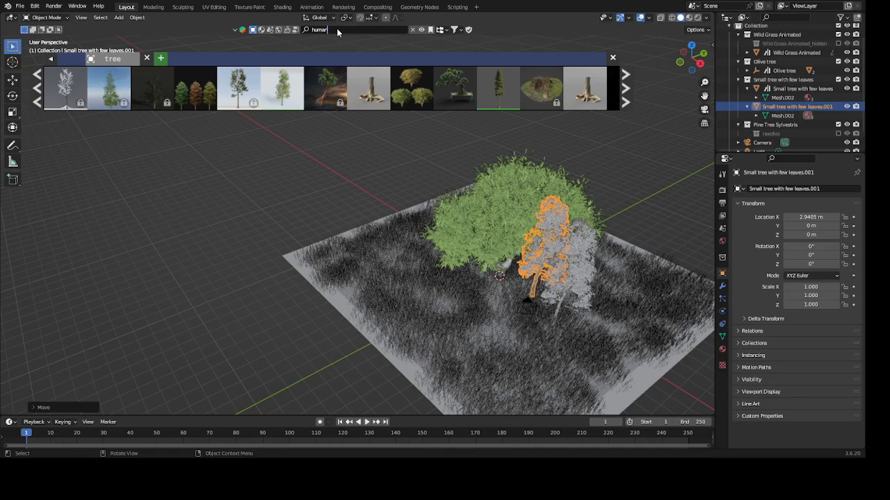
key(Return)
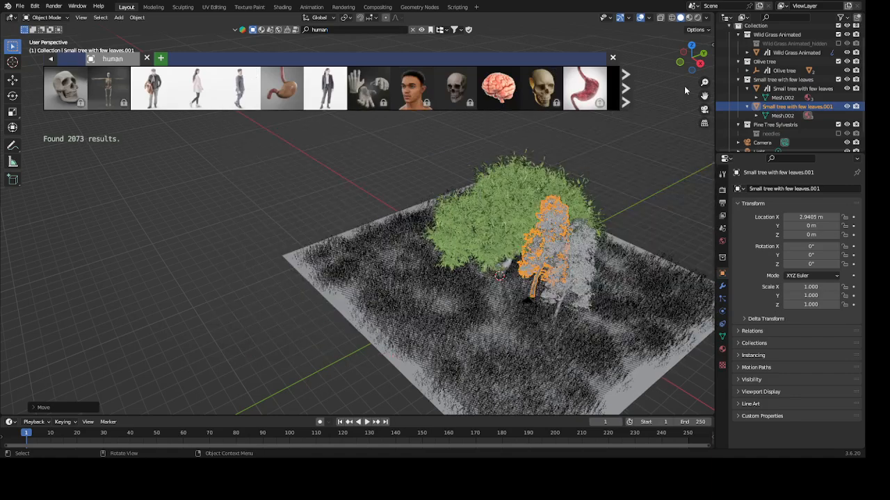
click(624, 79)
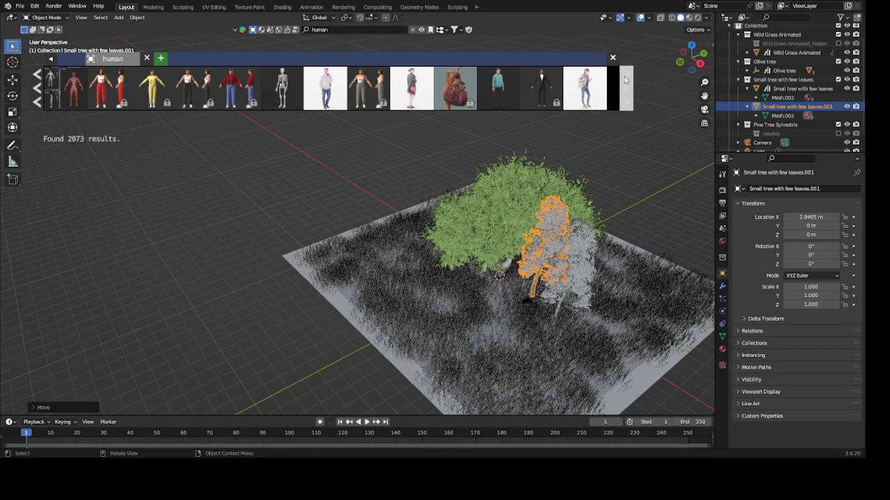
mouse_move(501, 92)
mouse_move(592, 85)
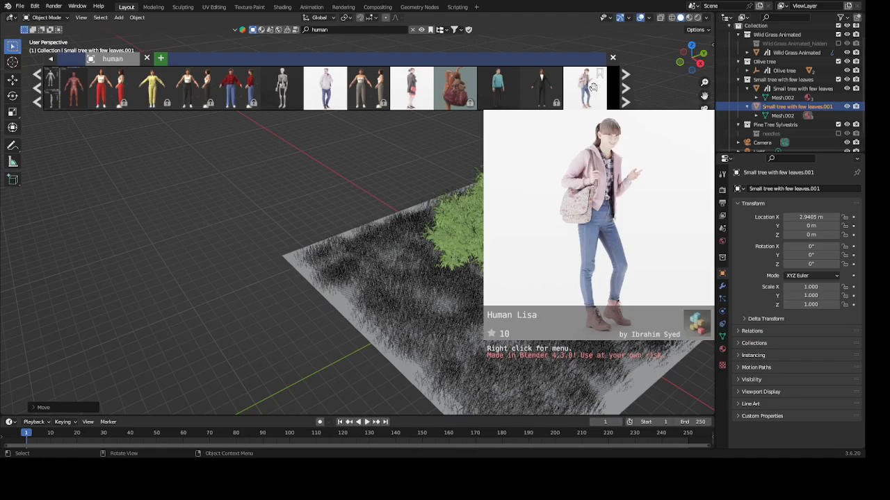
click(592, 85)
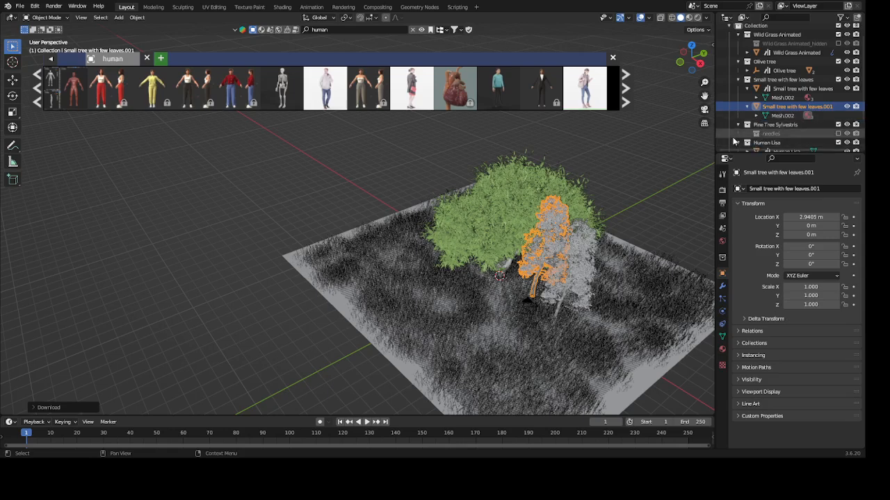
- Select Human Lisa with its hierarchy and move the figure along the Y axis by about -1.90 m
scroll(754, 114, down, 3)
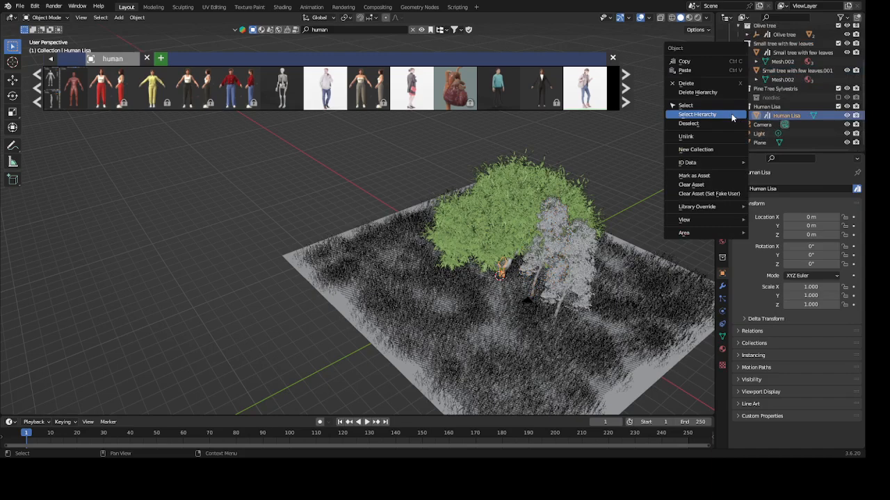
click(697, 114)
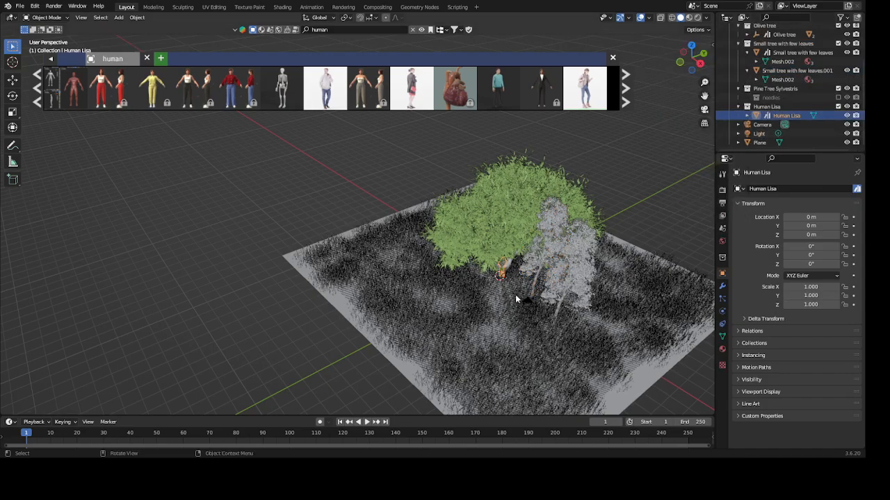
scroll(515, 294, up, 3)
mouse_move(596, 332)
middle_down()
mouse_move(591, 314)
mouse_move(667, 386)
mouse_move(528, 282)
mouse_move(596, 339)
mouse_move(590, 318)
middle_up()
key(g)
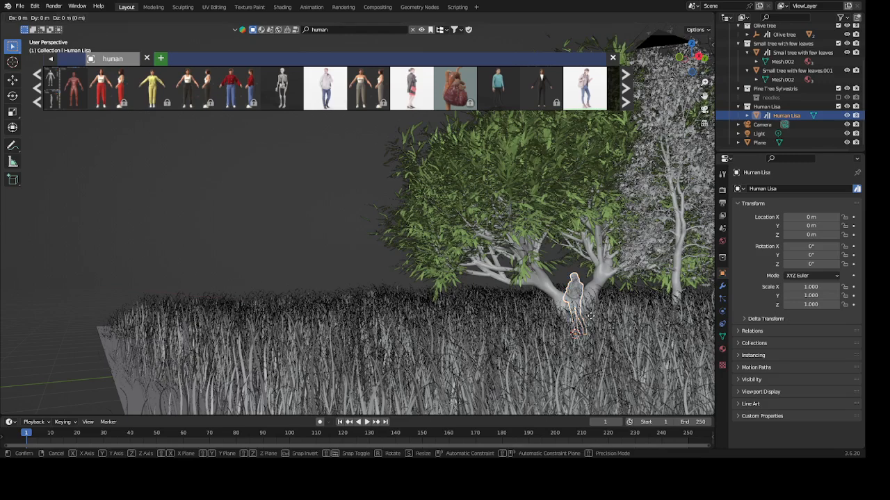
key(y)
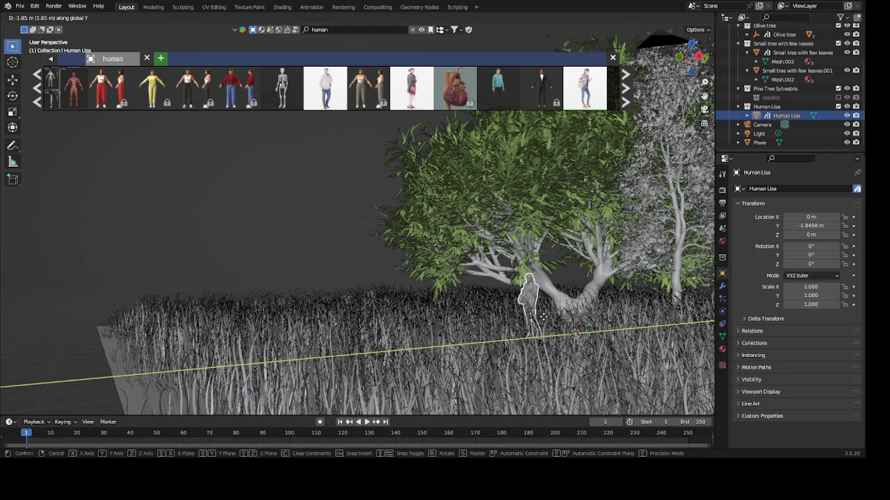
click(542, 317)
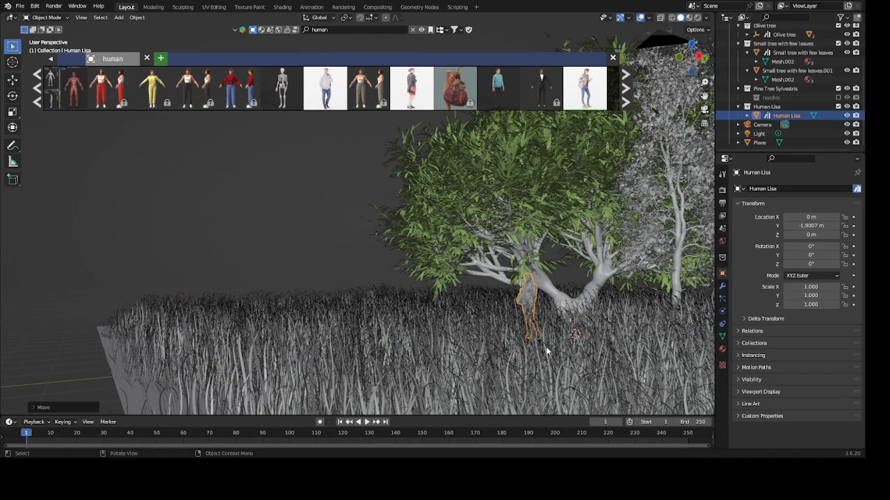
- Move Human Lisa along the X axis by about 1.20 m, in front of the olive tree
key(x)
key(g)
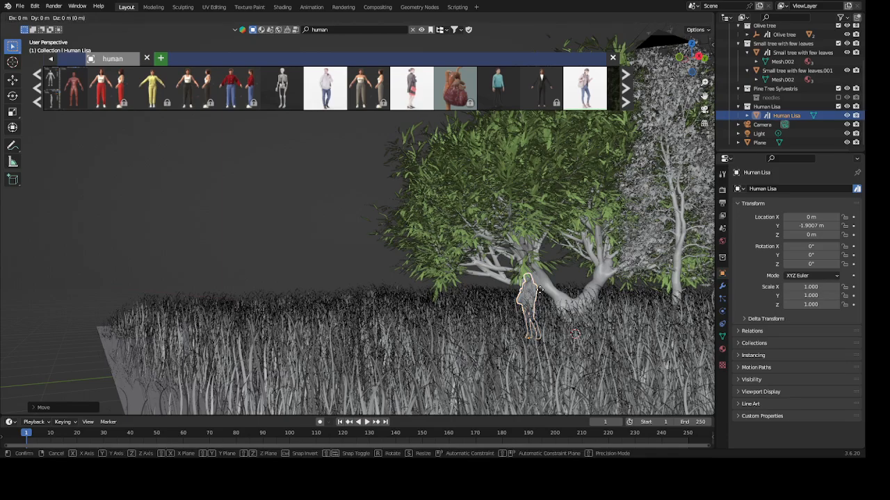
key(x)
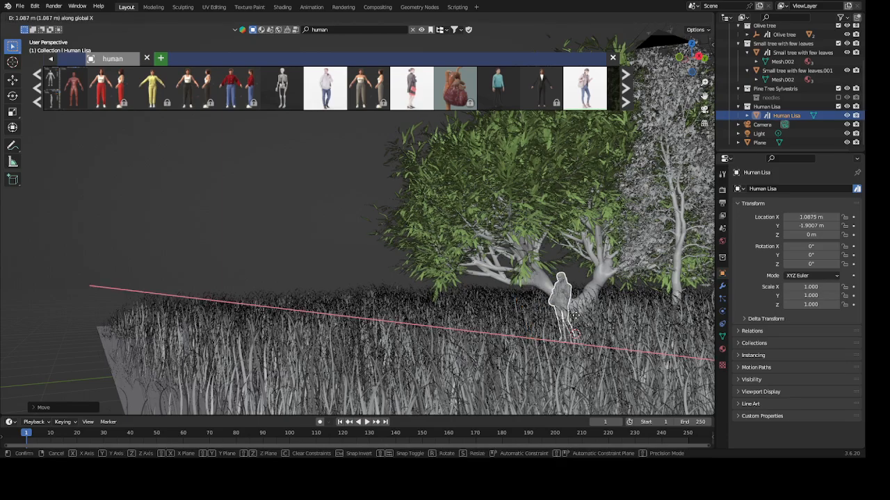
click(576, 318)
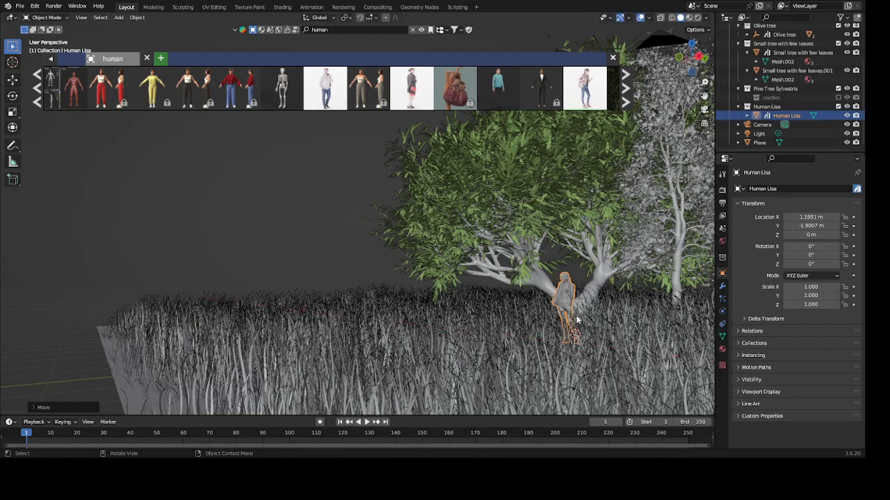
- Scale Human Lisa up uniformly to about 1.394
middle_drag(599, 339, 498, 301)
scroll(479, 278, up, 3)
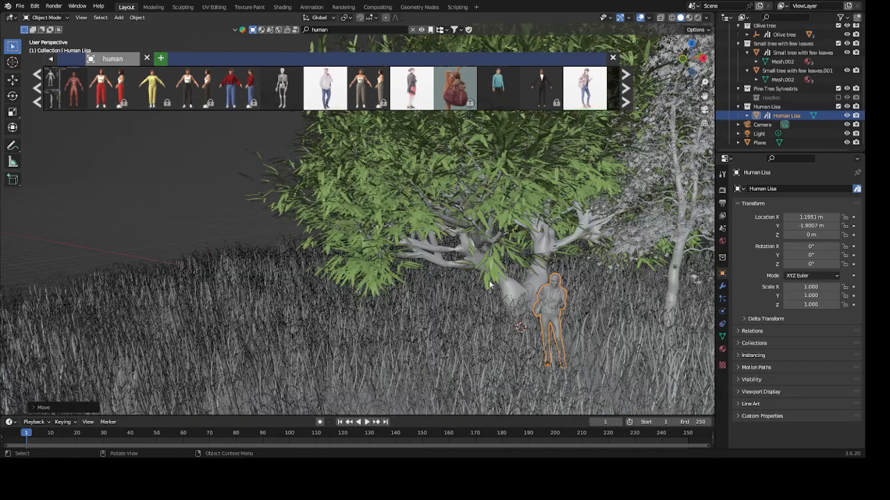
middle_drag(565, 350, 522, 327)
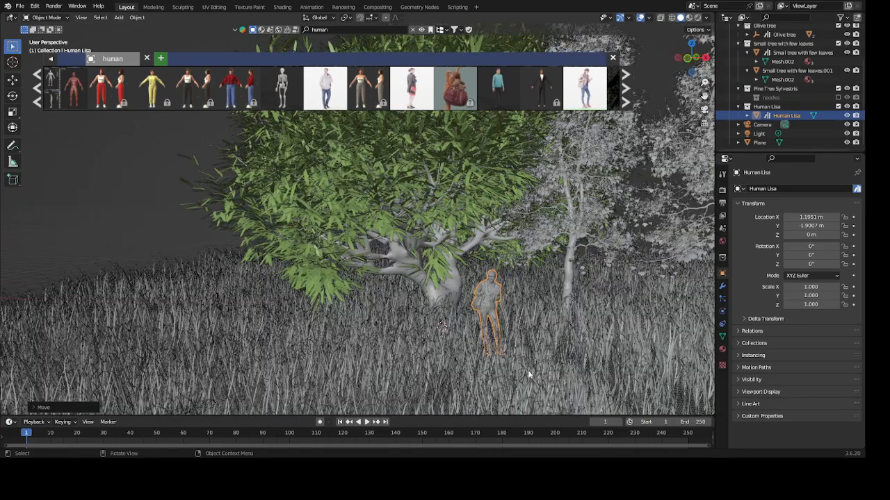
key(s)
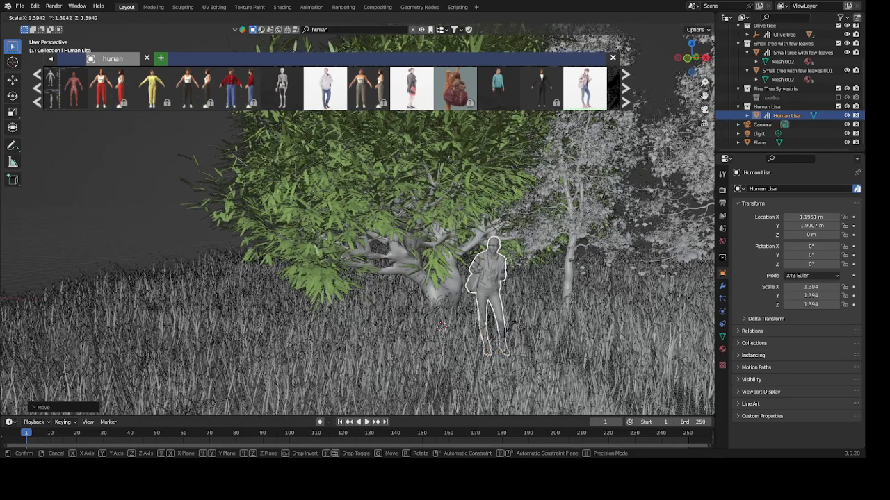
click(513, 331)
middle_drag(505, 353, 453, 353)
middle_drag(531, 318, 493, 320)
- Lock the camera to the view and lock the view to the 3D cursor
click(704, 110)
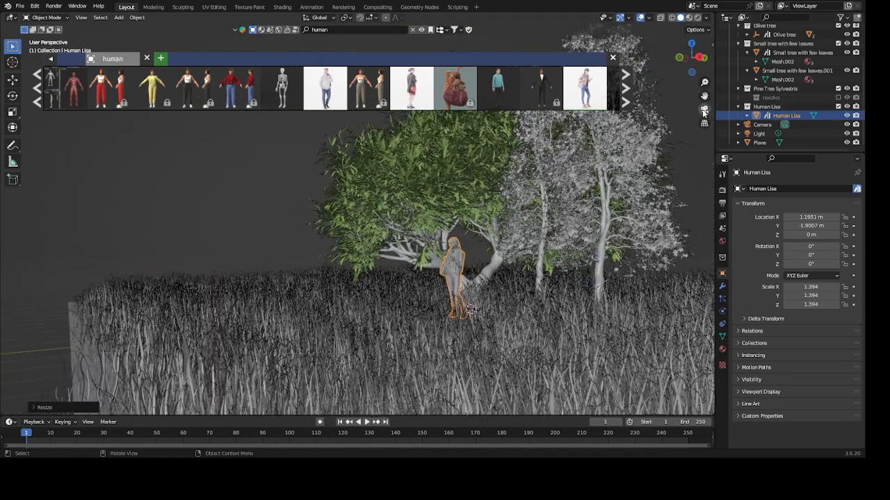
middle_drag(405, 261, 445, 215)
scroll(484, 281, up, 2)
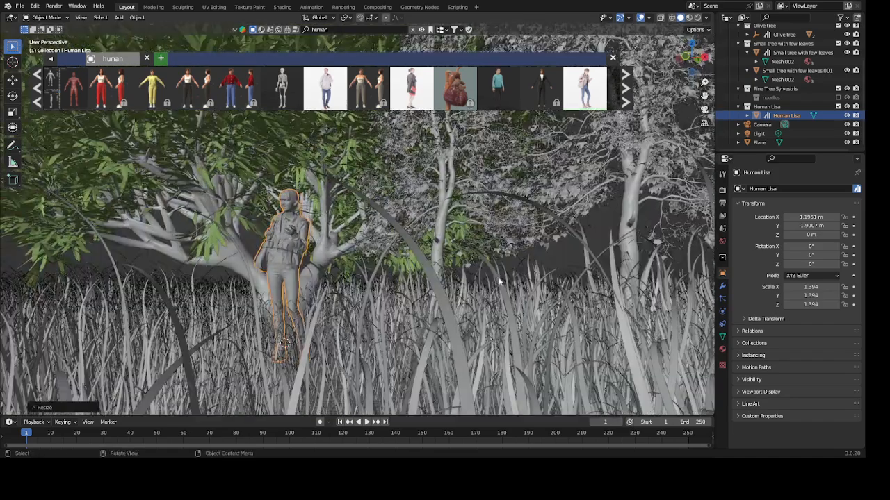
scroll(523, 283, down, 2)
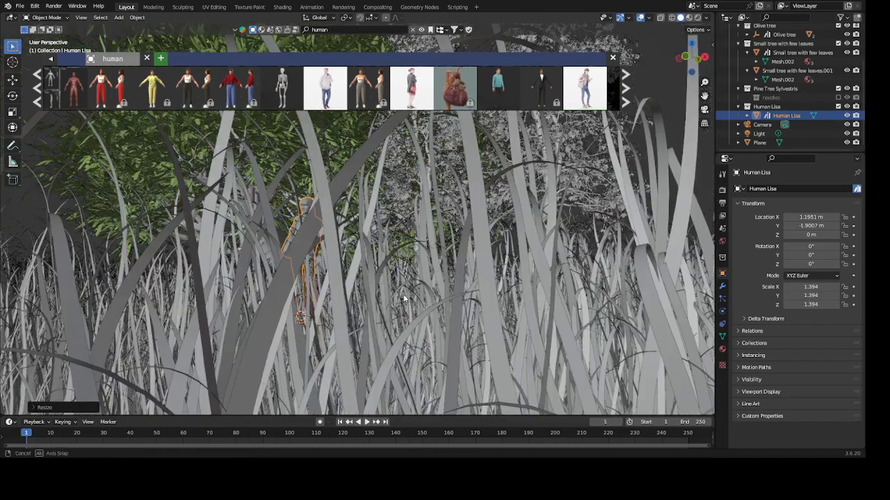
middle_drag(391, 291, 409, 301)
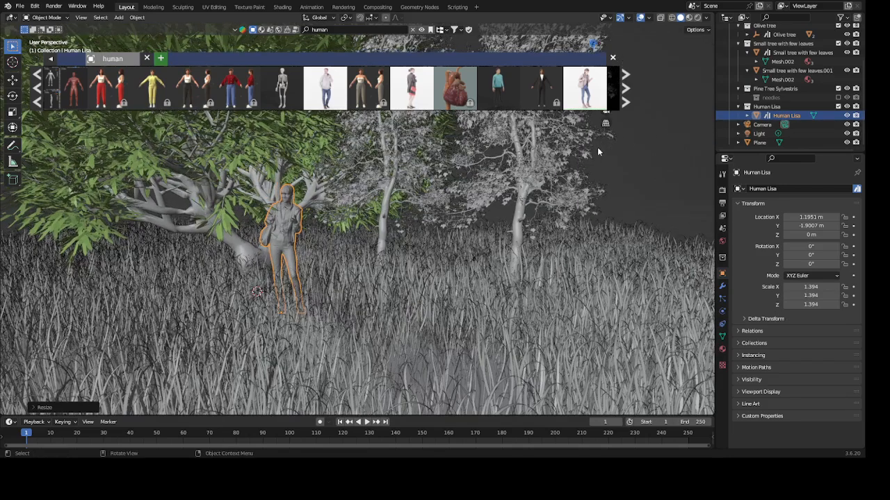
key(n)
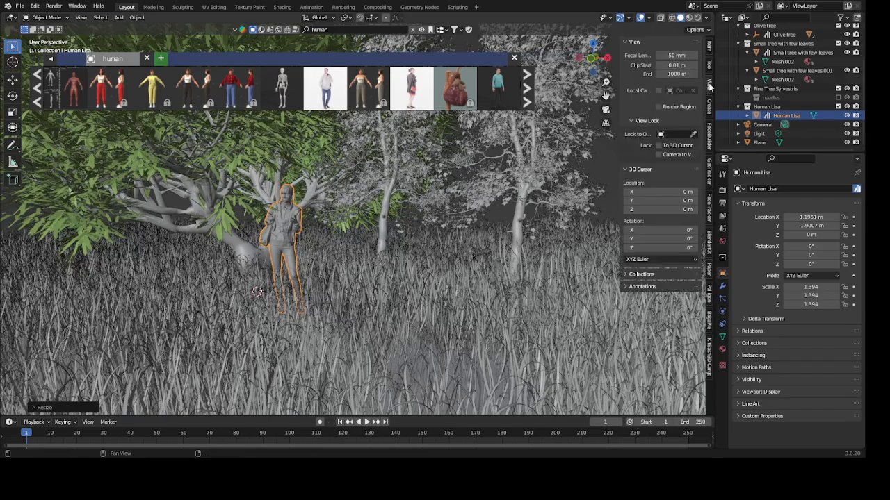
click(659, 155)
click(658, 145)
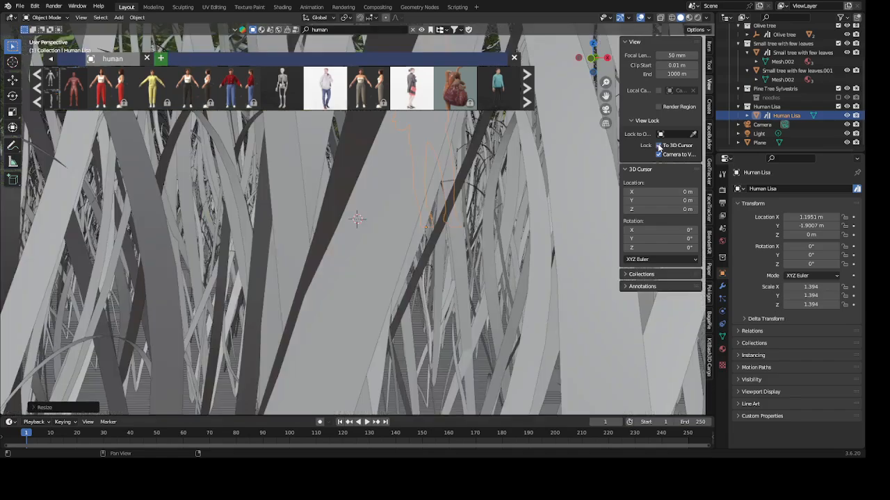
- Look through the camera and reframe the shot at a lower angle on Human Lisa and the trees
click(604, 109)
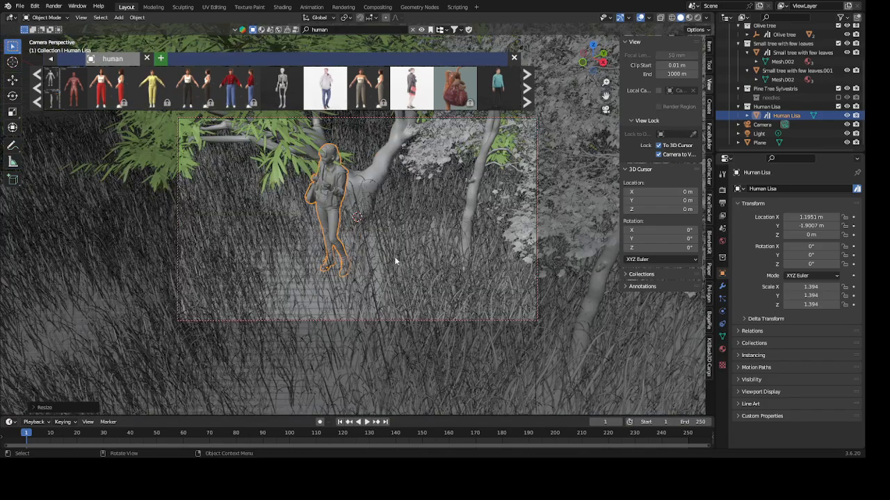
middle_drag(394, 257, 416, 239)
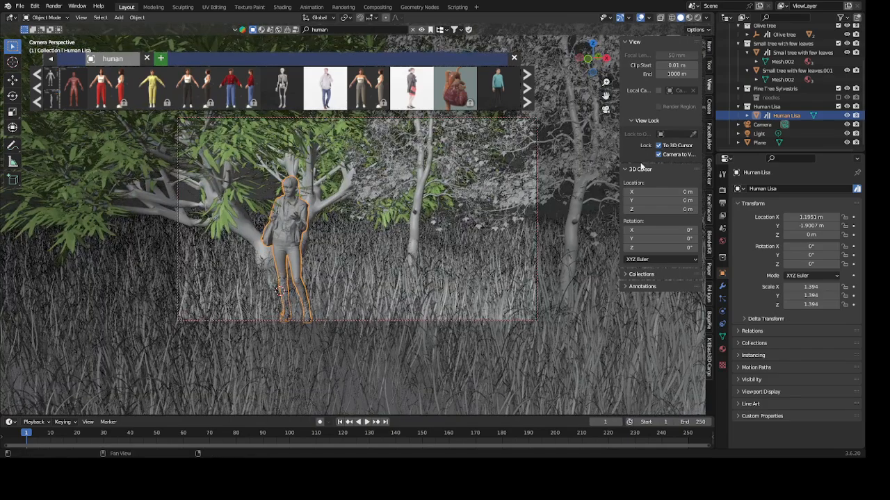
key(n)
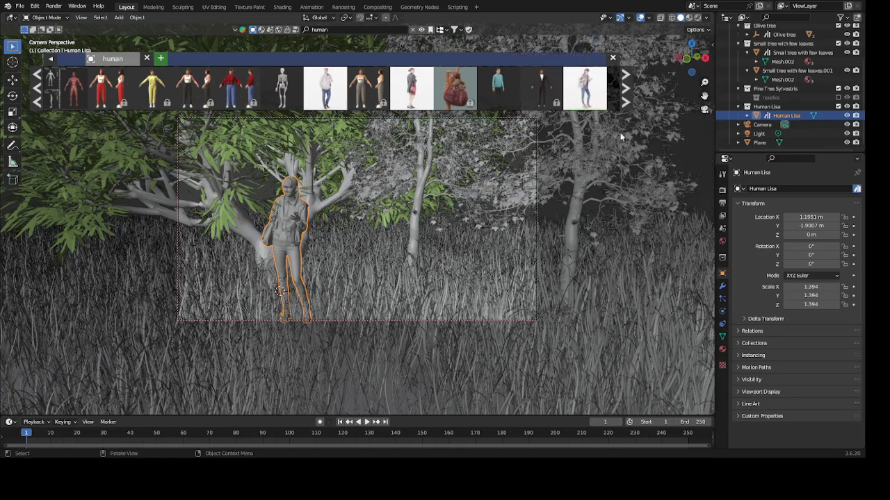
- Switch the asset library to HDRs, browse them, and download Benther Berg Overcast Day at 2048 resolution into the scene
click(704, 110)
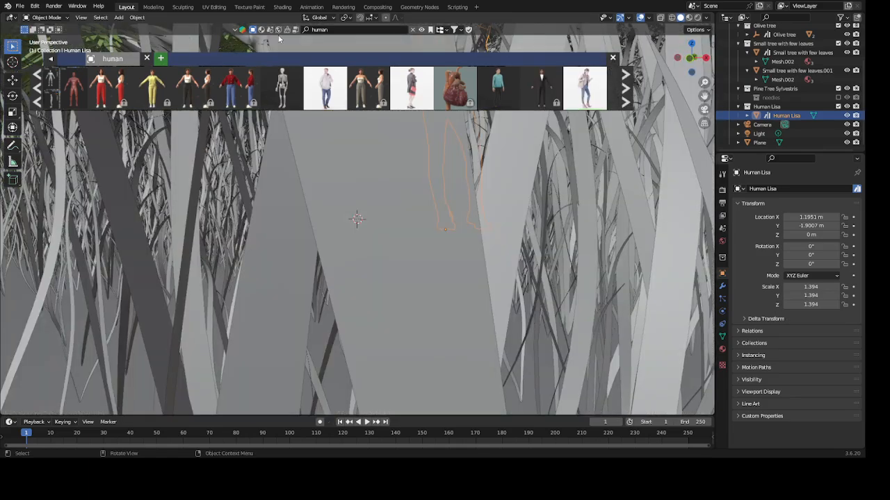
click(277, 30)
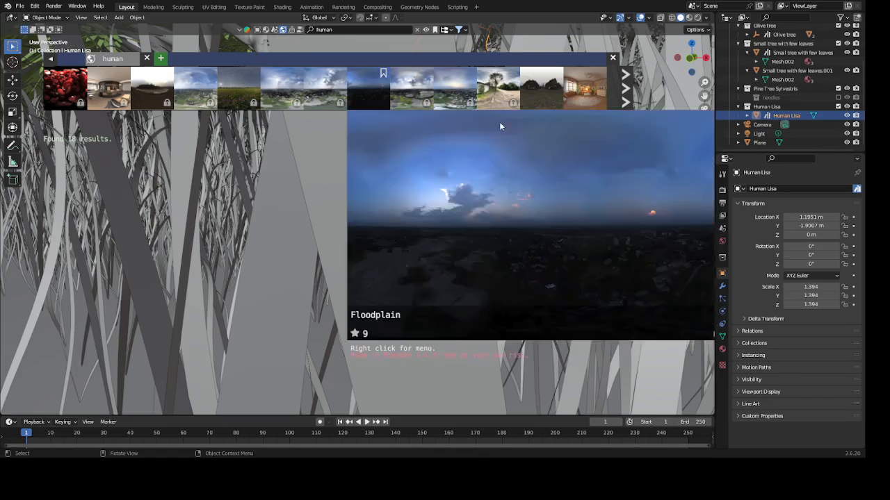
mouse_move(173, 92)
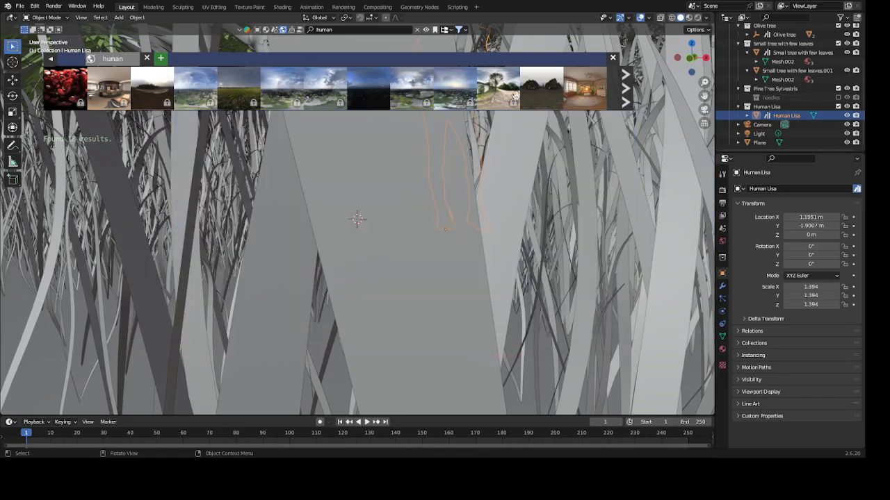
click(626, 76)
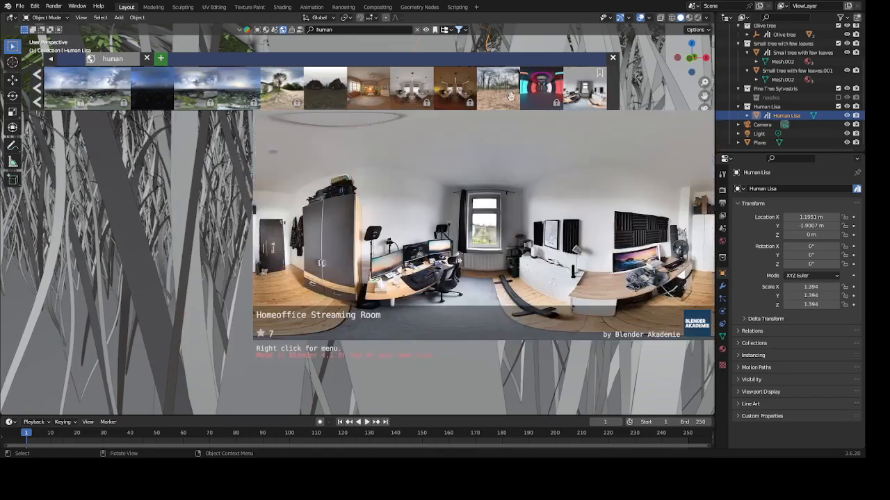
mouse_move(510, 95)
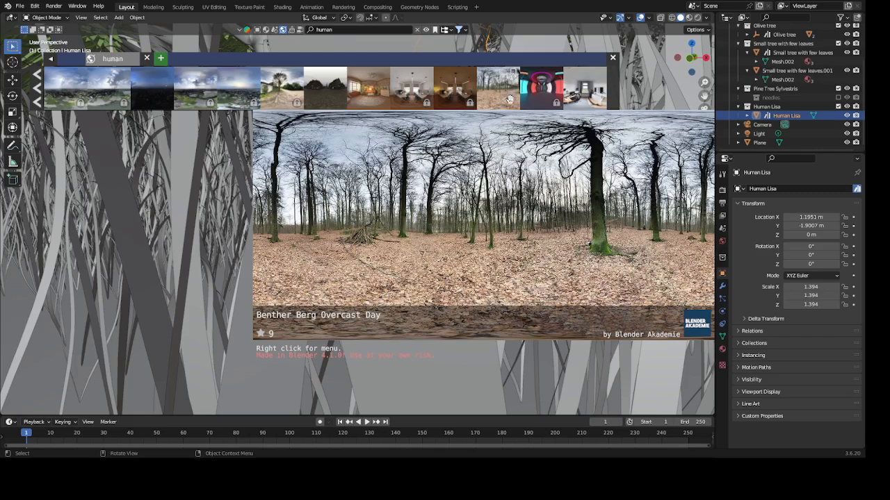
click(508, 98)
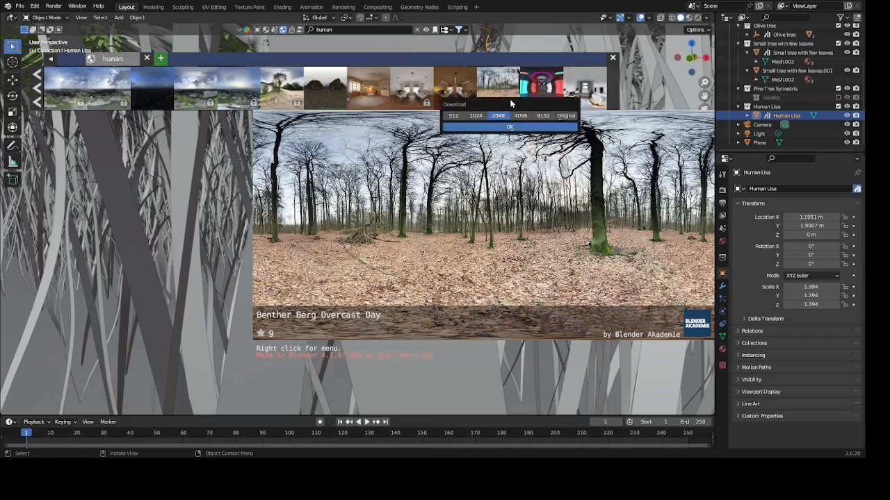
click(507, 128)
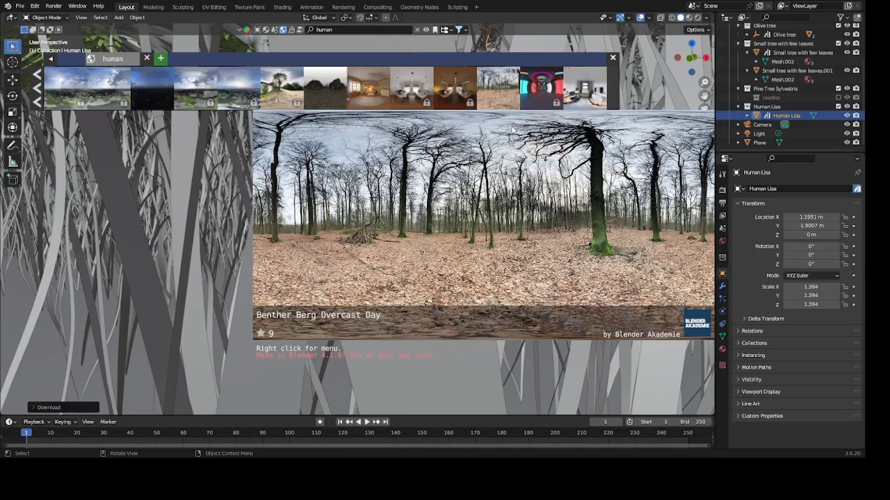
scroll(540, 256, down, 10)
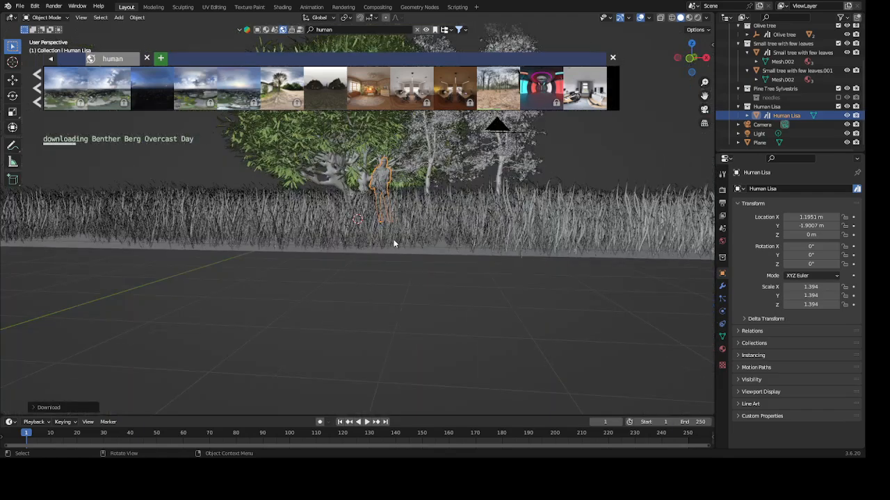
mouse_move(394, 244)
middle_down()
mouse_move(400, 262)
mouse_move(421, 259)
mouse_move(408, 263)
mouse_move(381, 248)
middle_up()
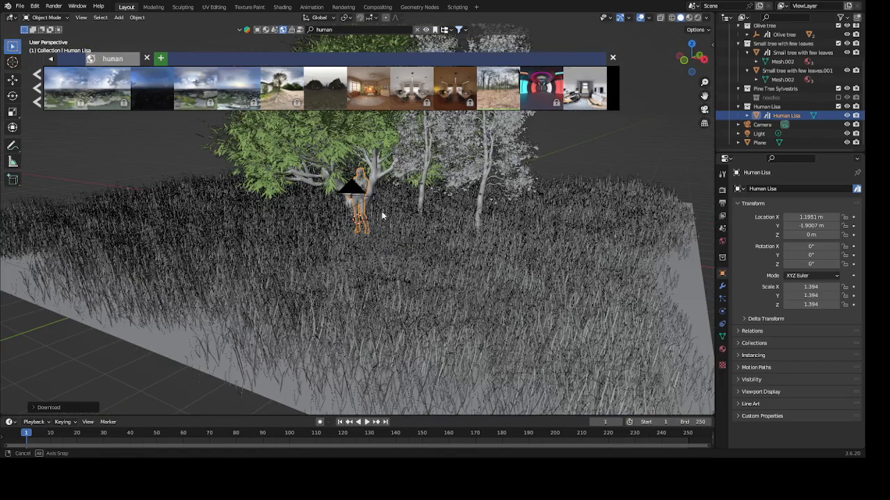
middle_drag(384, 215, 418, 254)
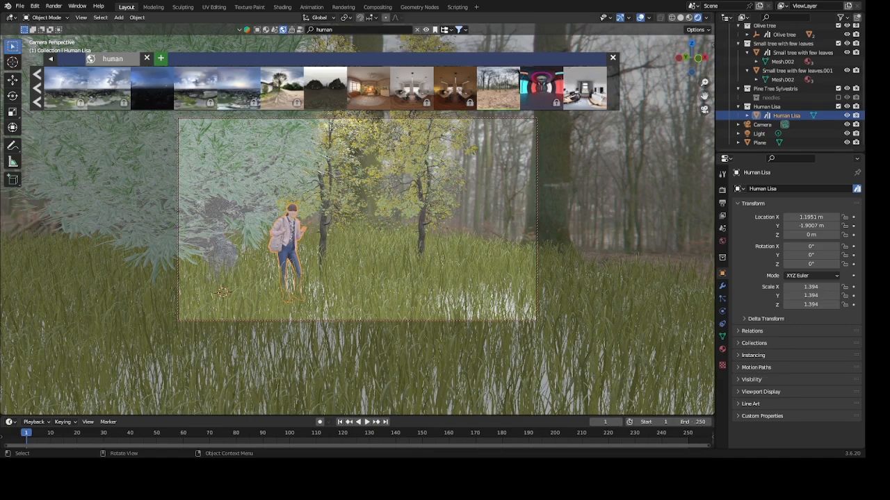
- Set the timeline's end frame to 10
click(699, 422)
text(10)
key(Return)
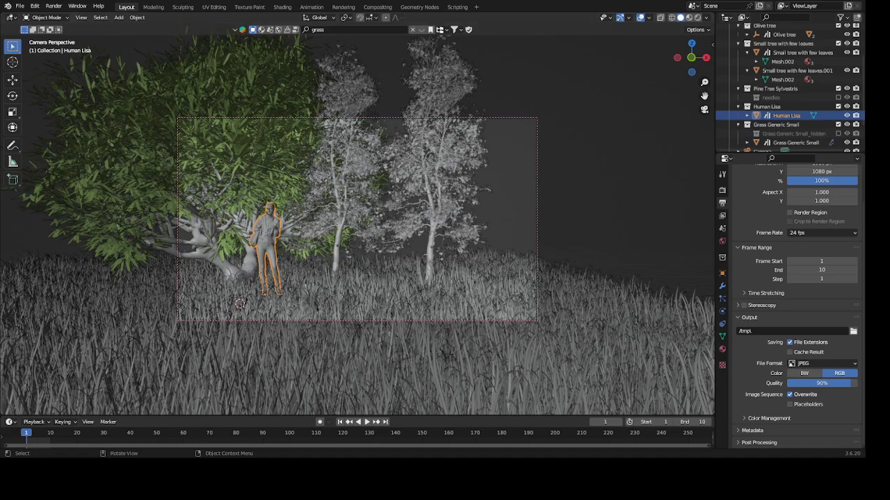
- Preview the scene in rendered shading, render the current frame as an image, and close the render result
click(53, 7)
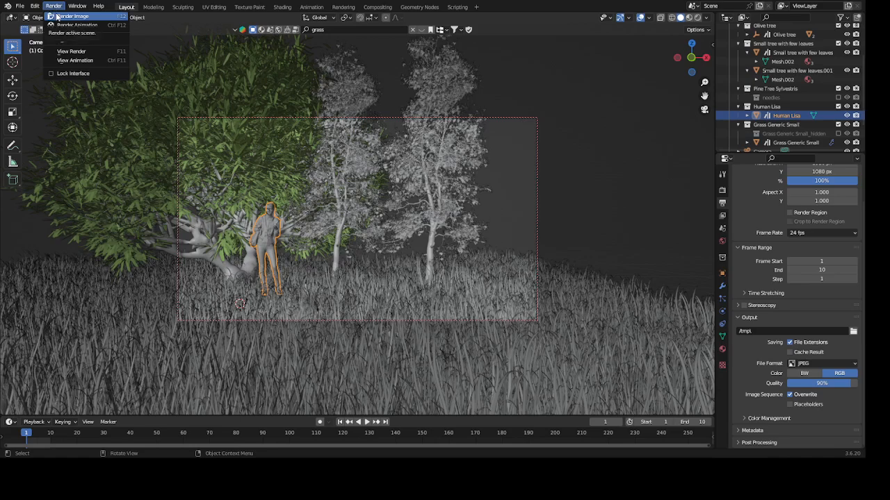
click(699, 19)
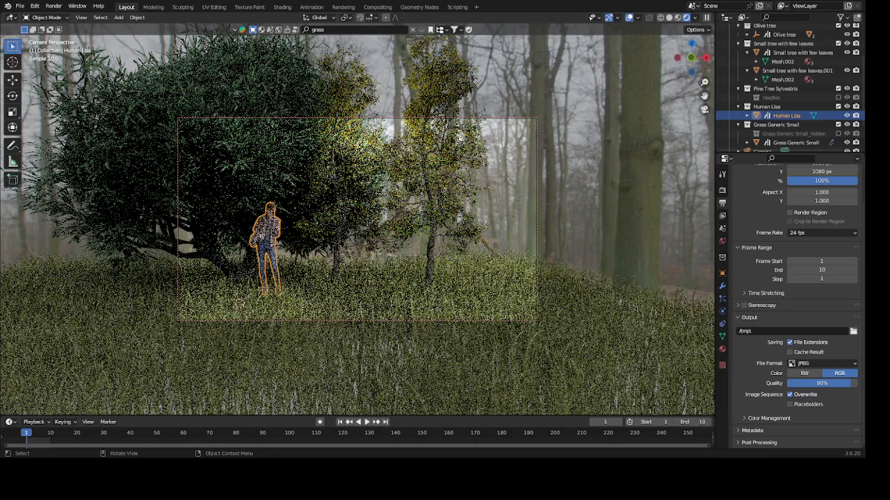
key(F12)
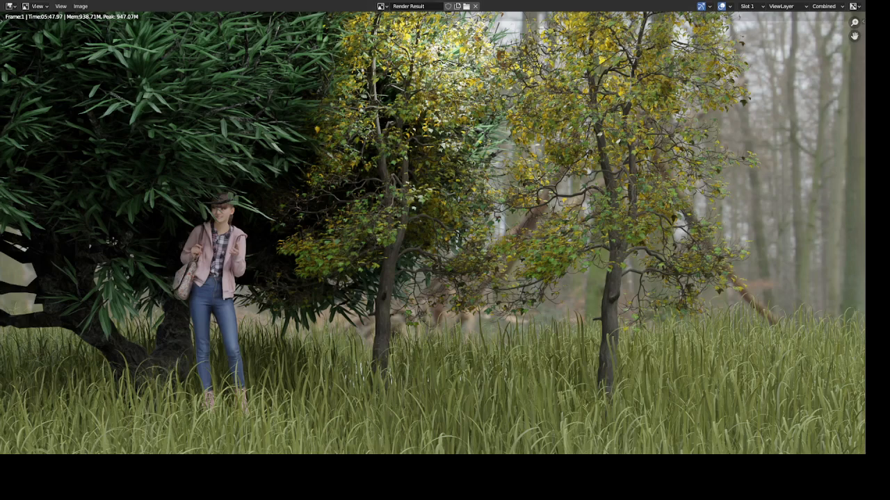
key(Escape)
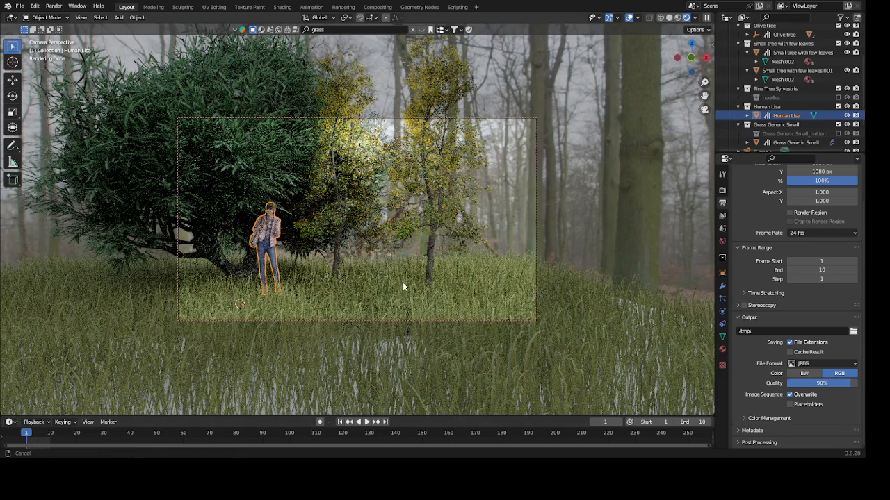
- Reframe the camera closer to grass level in solid shading, keeping Human Lisa and the trees in frame, and preview it in rendered shading
key(g)
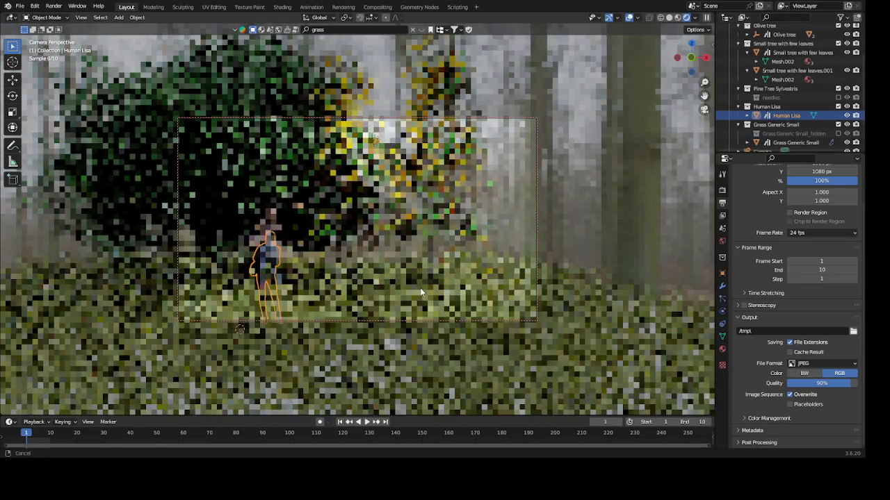
click(427, 287)
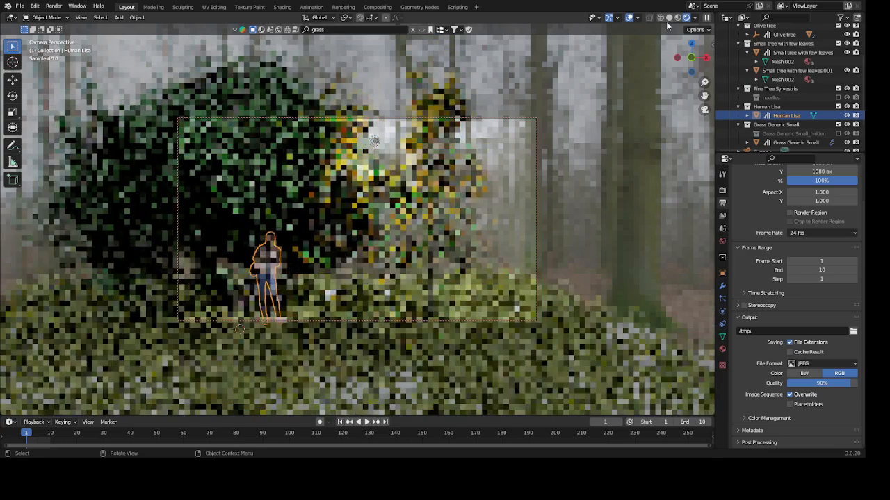
click(669, 18)
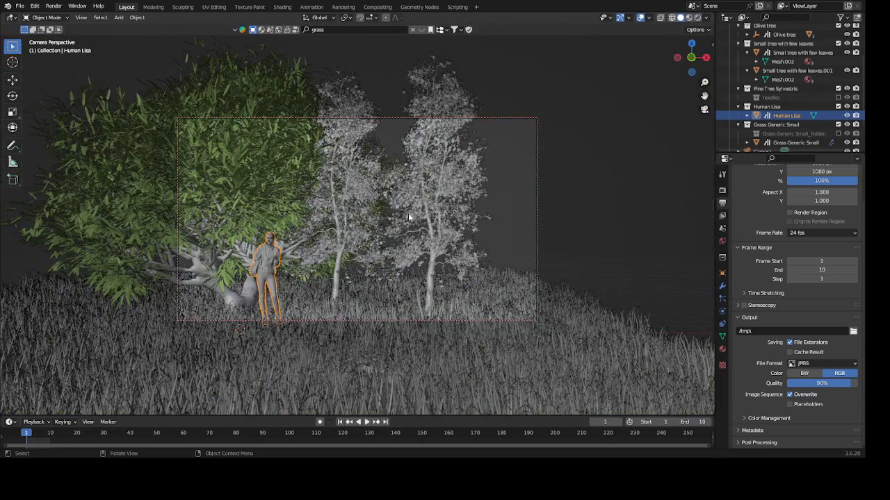
scroll(394, 264, down, 1)
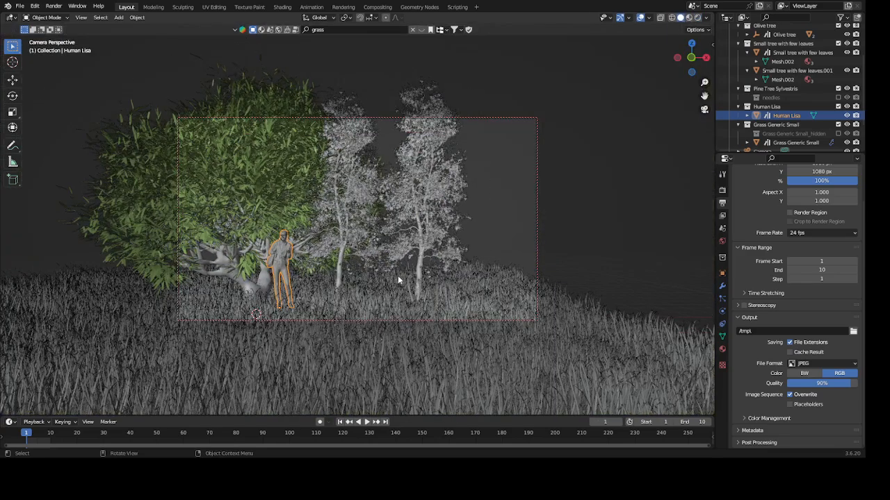
key(g)
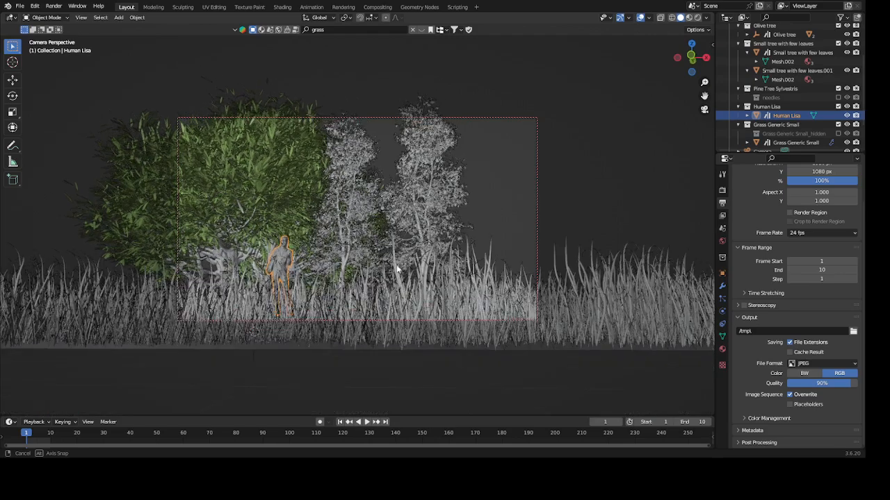
middle_drag(396, 266, 397, 269)
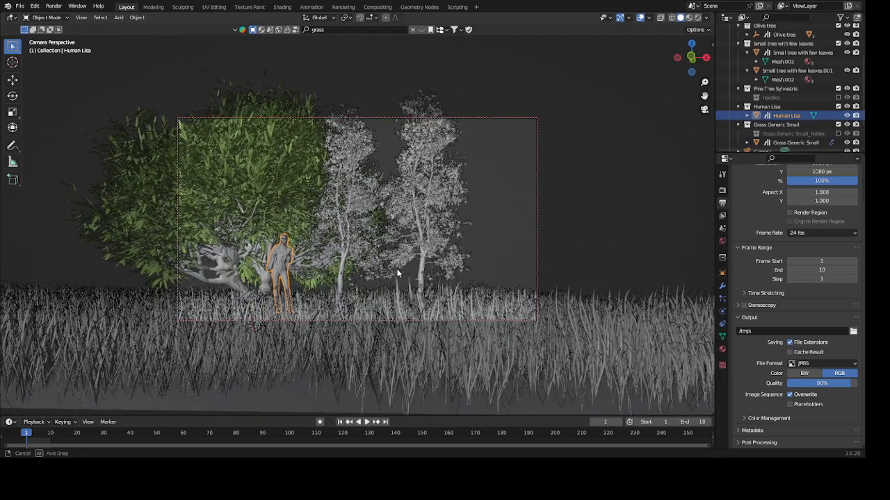
click(411, 265)
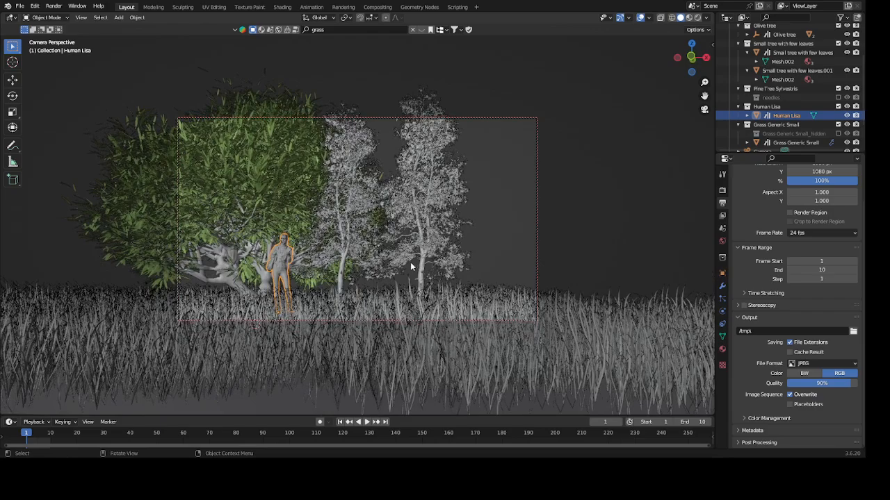
key(g)
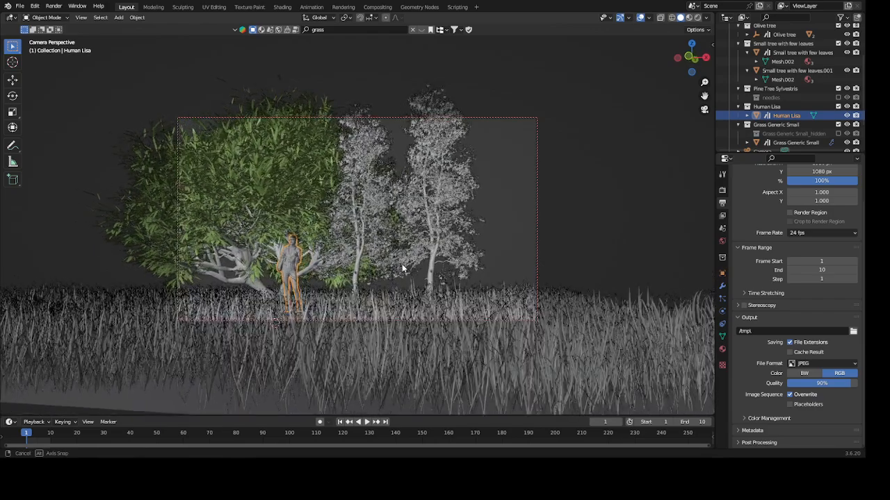
middle_drag(402, 268, 400, 254)
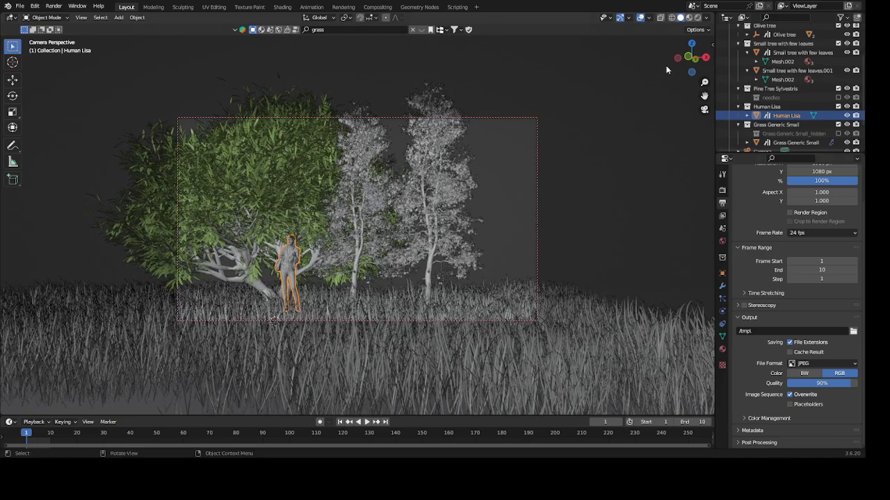
click(697, 19)
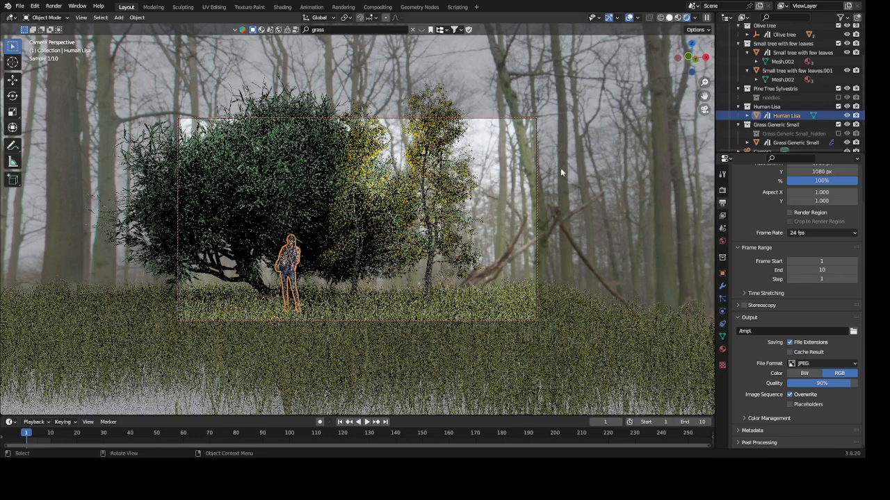
- Return to solid shading, shift the camera's angle on the trees, and move Human Lisa about -2.49 m along the global Y axis
click(668, 19)
middle_drag(392, 270, 412, 272)
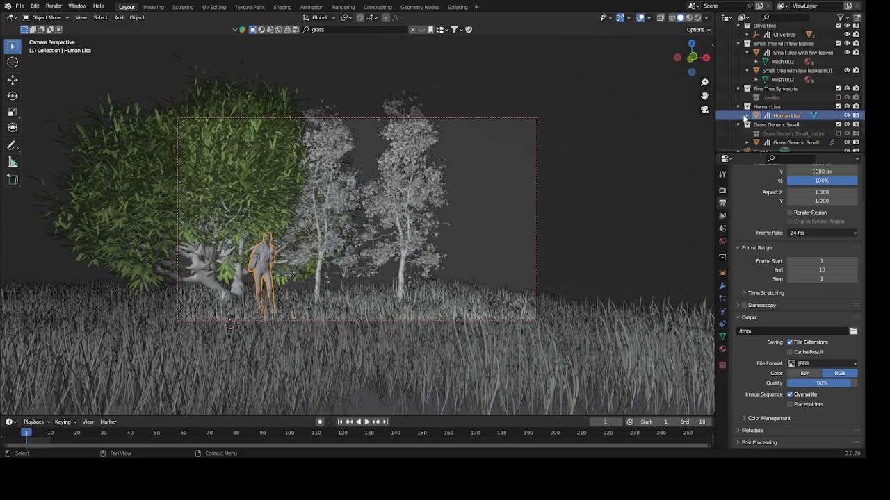
key(g)
key(y)
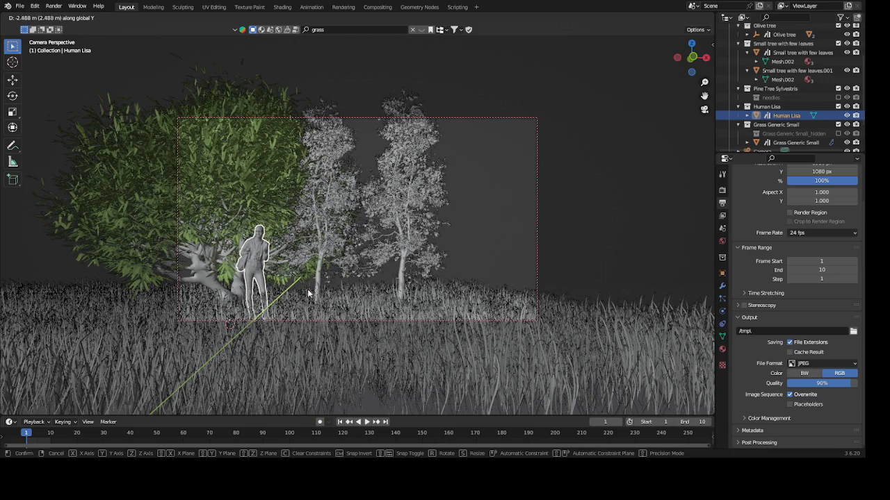
click(307, 289)
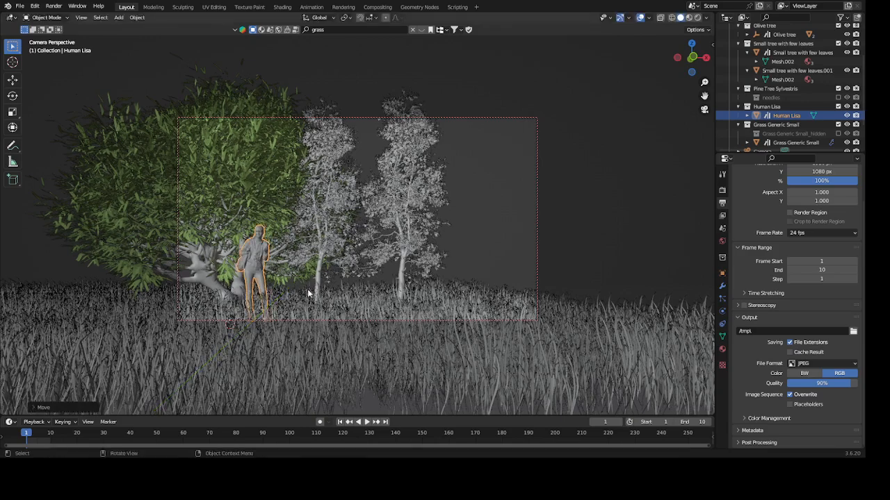
- Fine-tune the camera's angle and height around Human Lisa and the two small trees, checking the framing in rendered shading
click(698, 18)
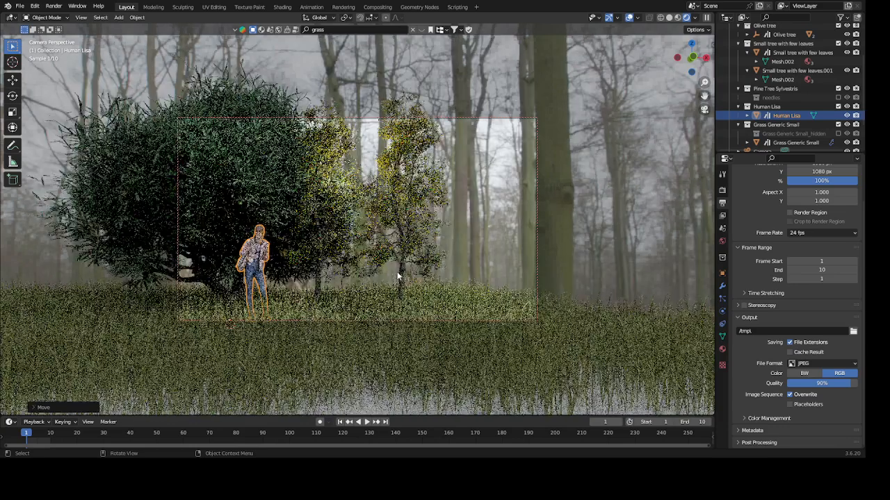
middle_drag(436, 262, 443, 267)
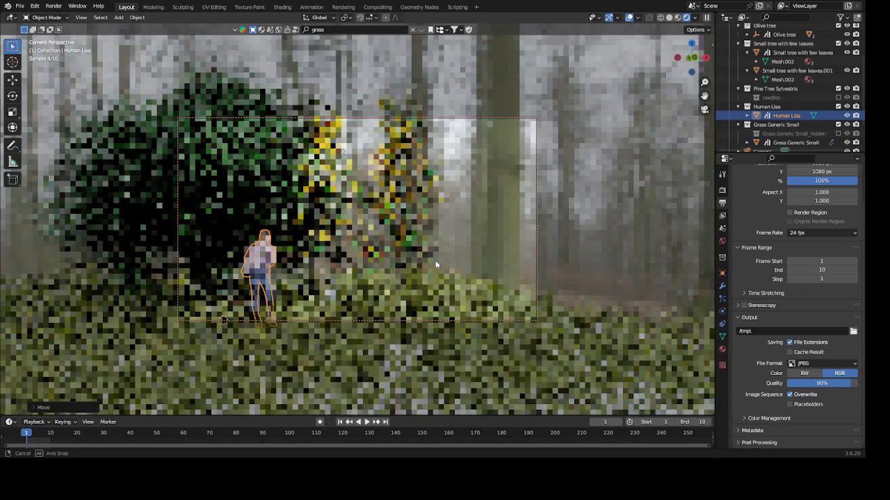
middle_drag(435, 264, 435, 263)
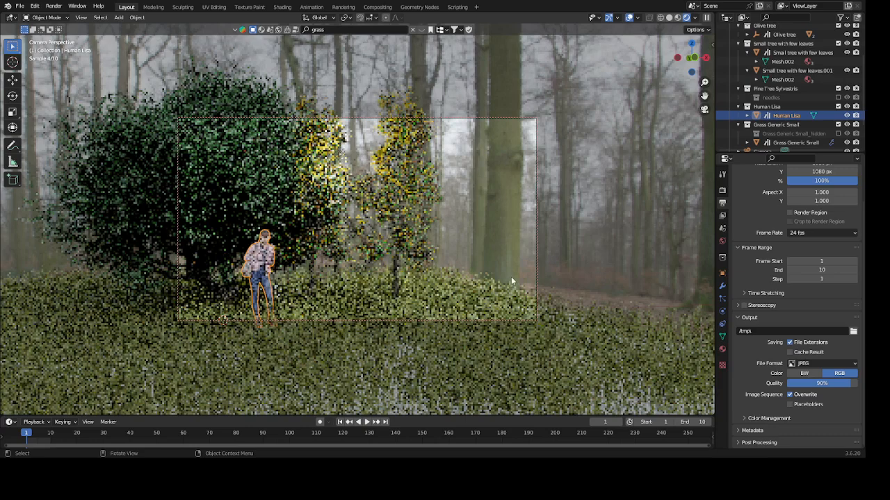
click(669, 18)
middle_drag(412, 271, 415, 269)
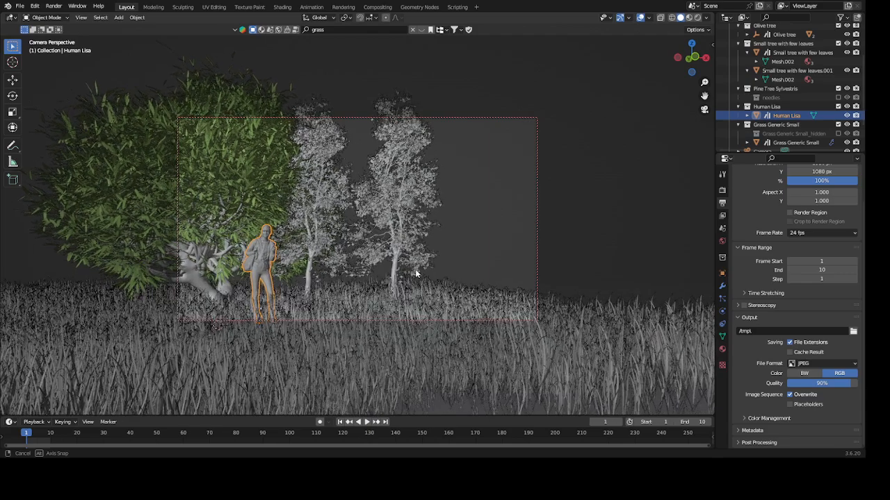
click(697, 19)
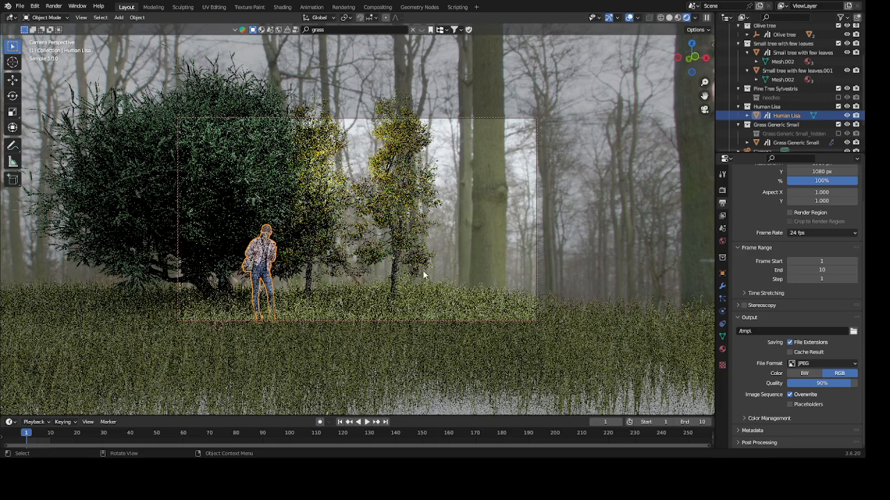
middle_drag(426, 262, 424, 260)
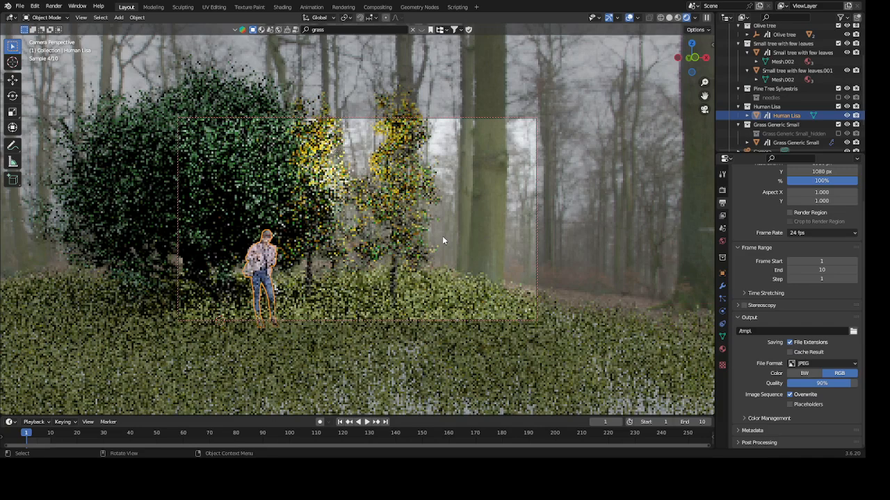
middle_drag(433, 275, 433, 267)
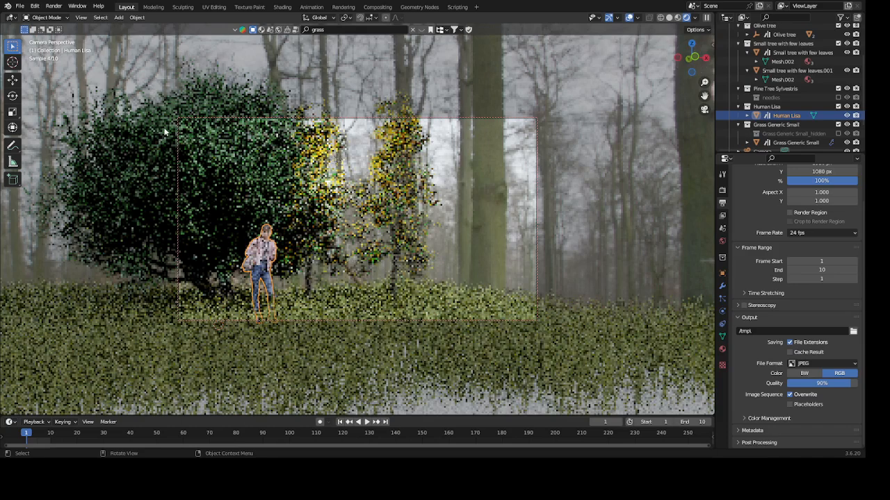
- Render the current frame as an image and fit the whole picture in the render window for inspection
click(51, 6)
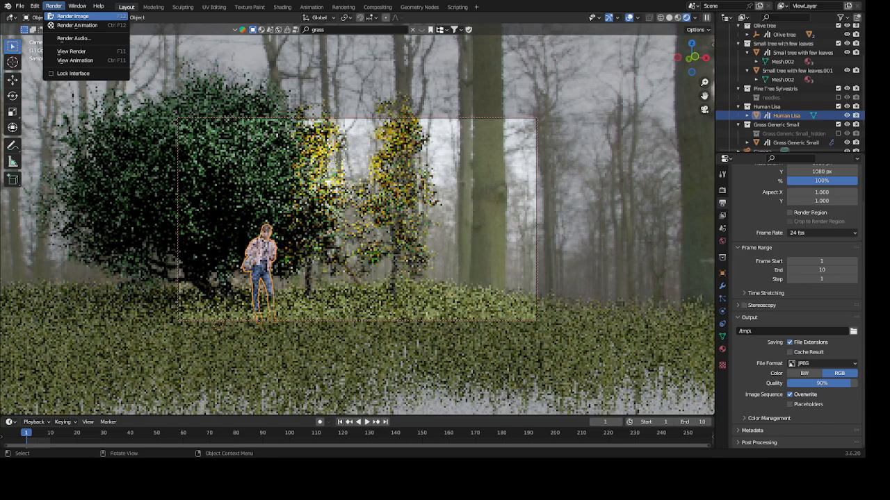
click(72, 16)
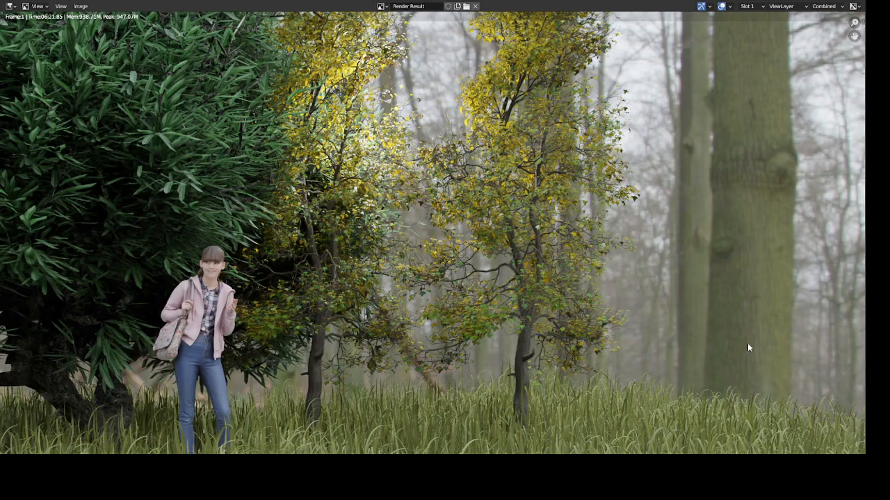
key(Home)
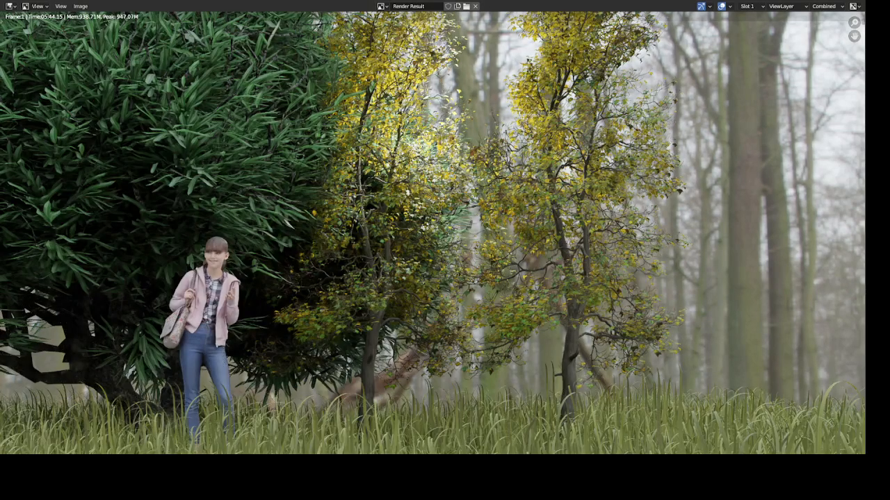
scroll(445, 311, down, 2)
scroll(659, 260, up, 1)
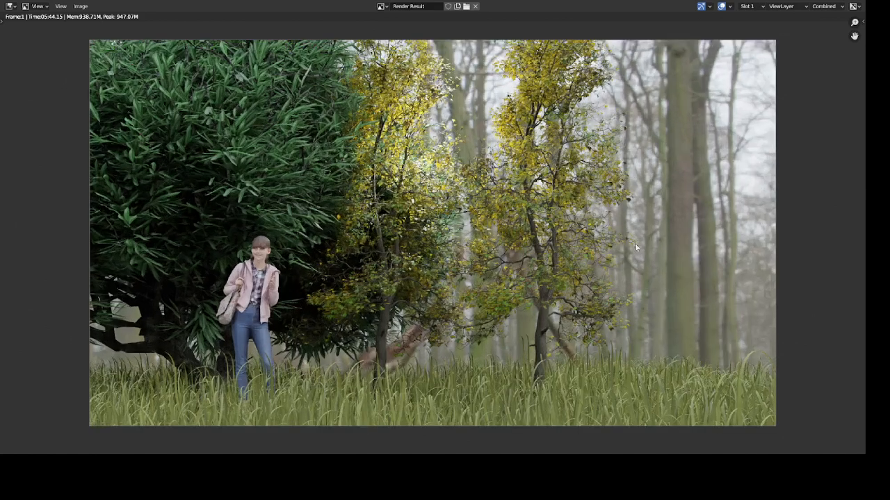